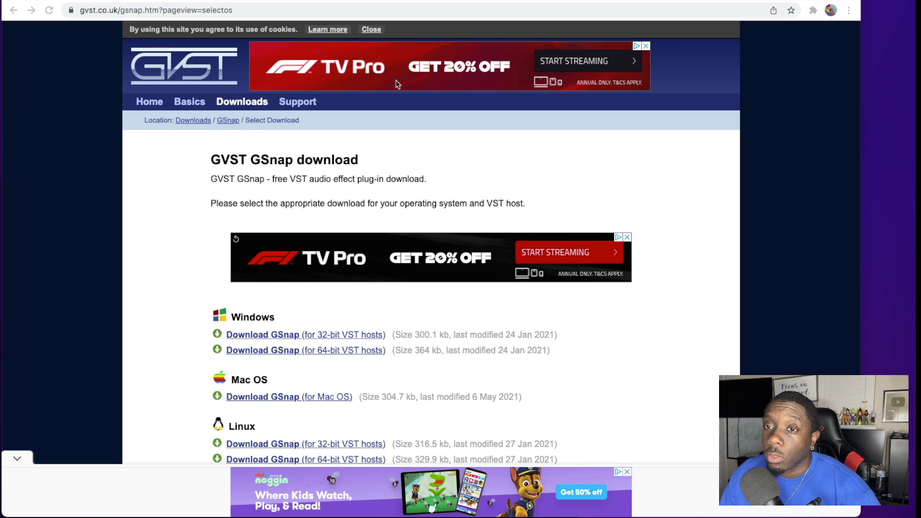
- Download the Mac OS version of GSnap (GSnapMac zip) from the GVST download page
{"action": "left_click", "coordinate": [249, 11]}
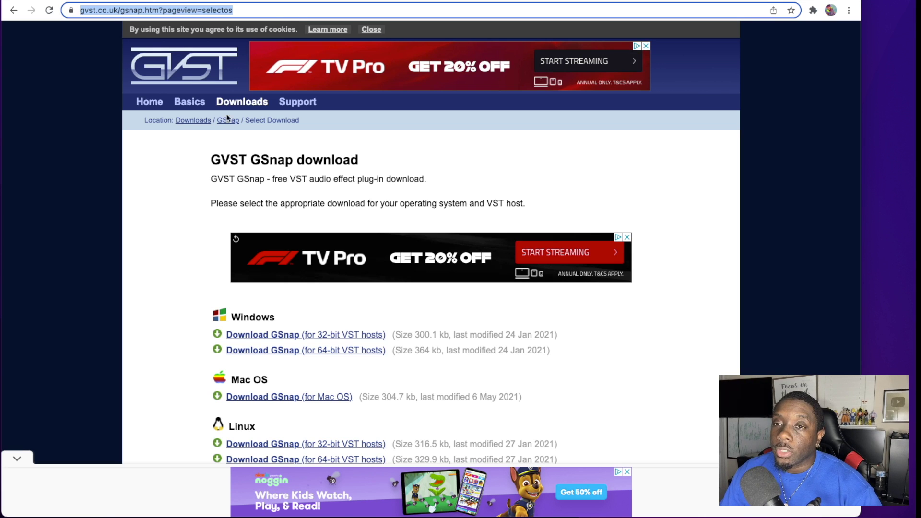
{"action": "scroll", "coordinate": [168, 223], "scroll_direction": "down", "scroll_amount": 5}
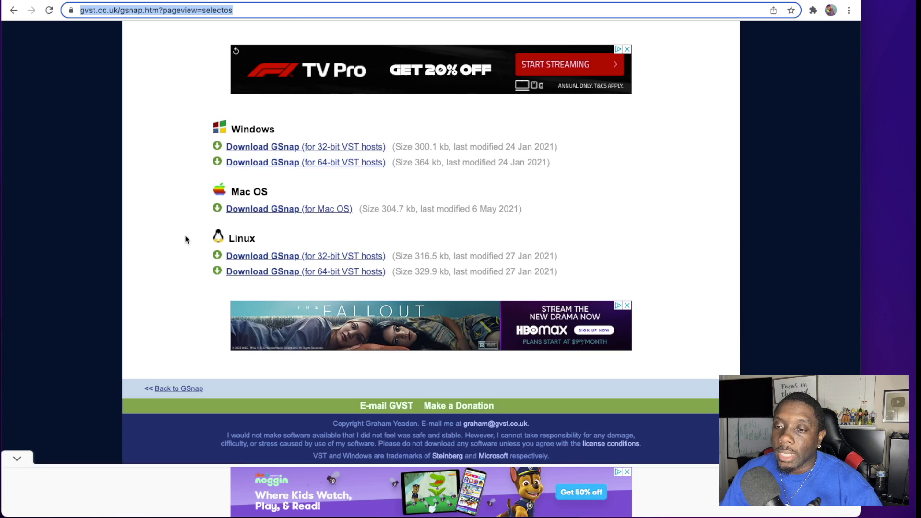
{"action": "scroll", "coordinate": [184, 237], "scroll_direction": "up", "scroll_amount": 1}
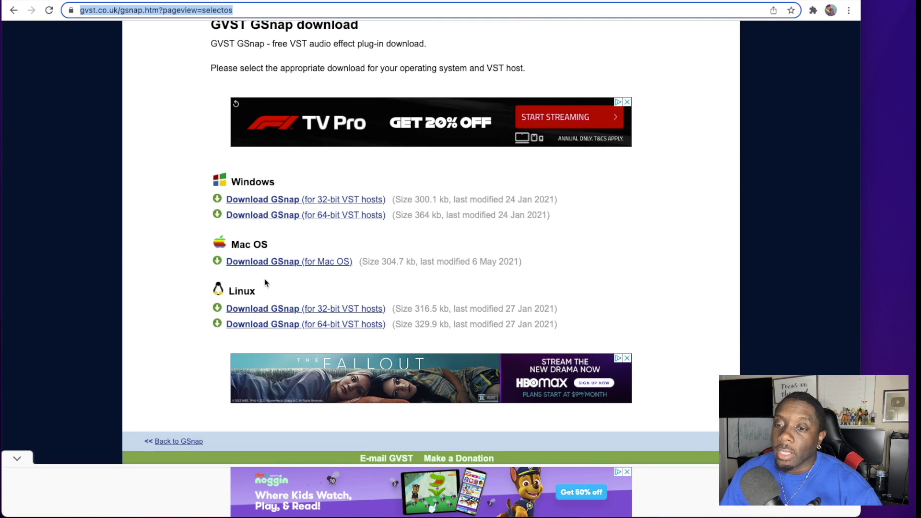
{"action": "left_click", "coordinate": [196, 268]}
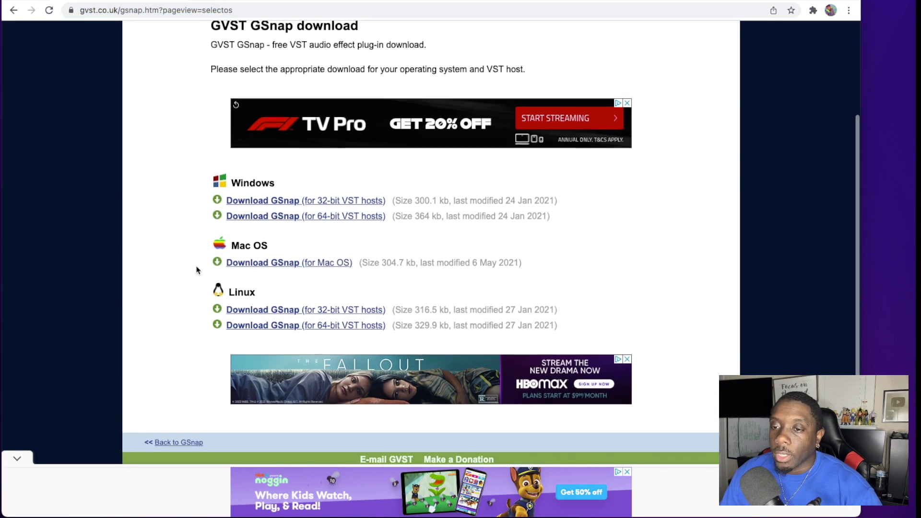
{"action": "left_click", "coordinate": [264, 265]}
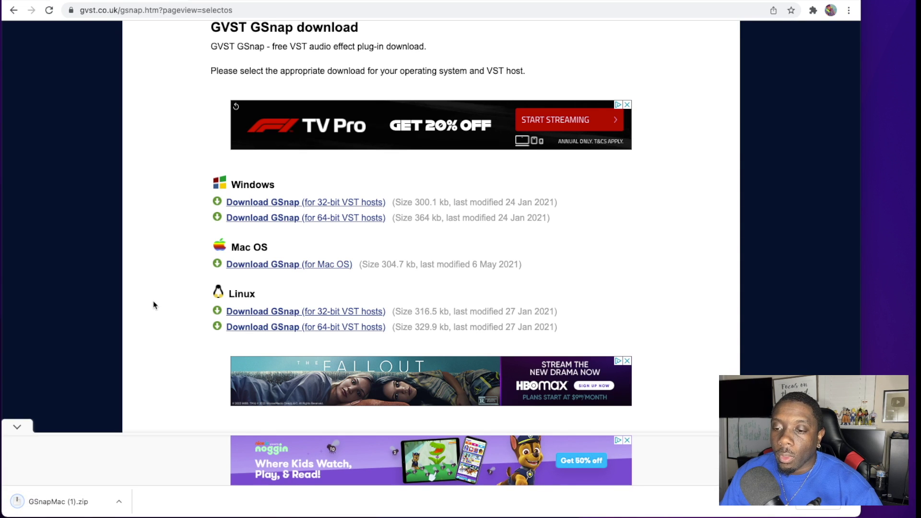
- Open the downloaded GSnapMac folder and copy the GSnap.vst plugin file
{"action": "left_click", "coordinate": [62, 502]}
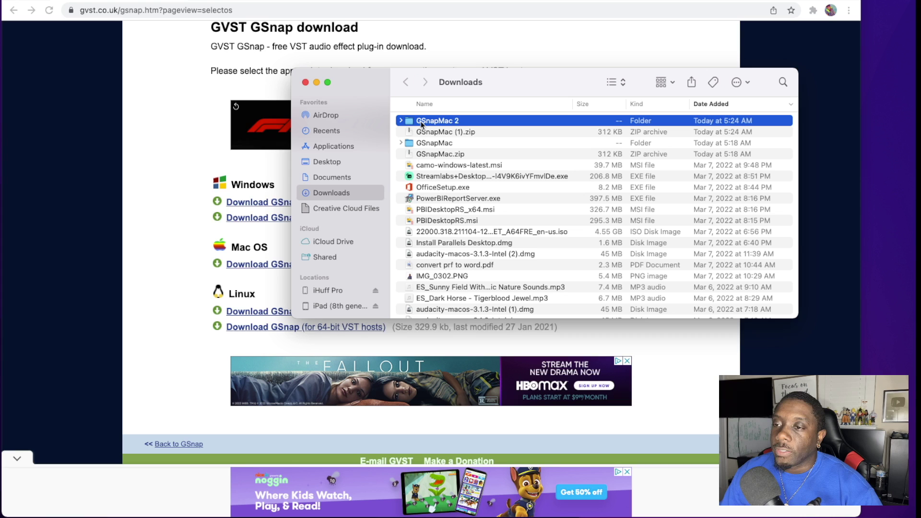
{"action": "double_click", "coordinate": [422, 125]}
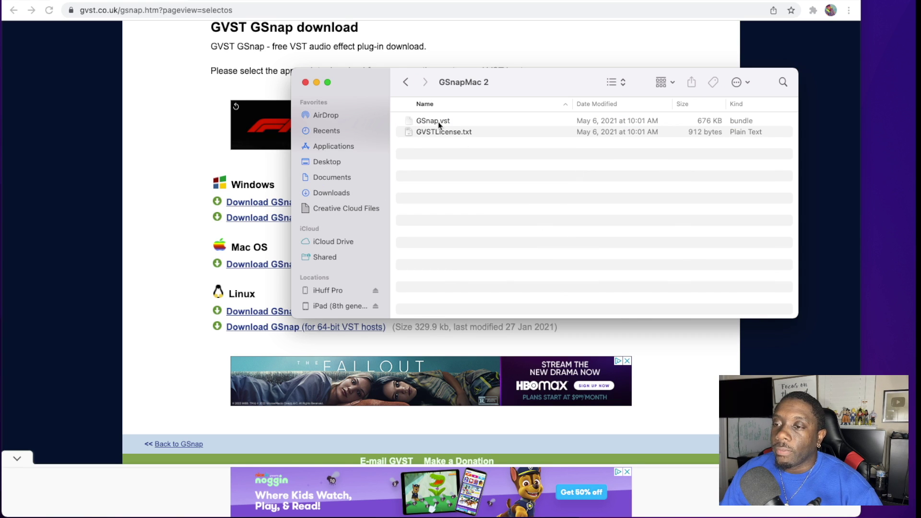
{"action": "left_click", "coordinate": [438, 124]}
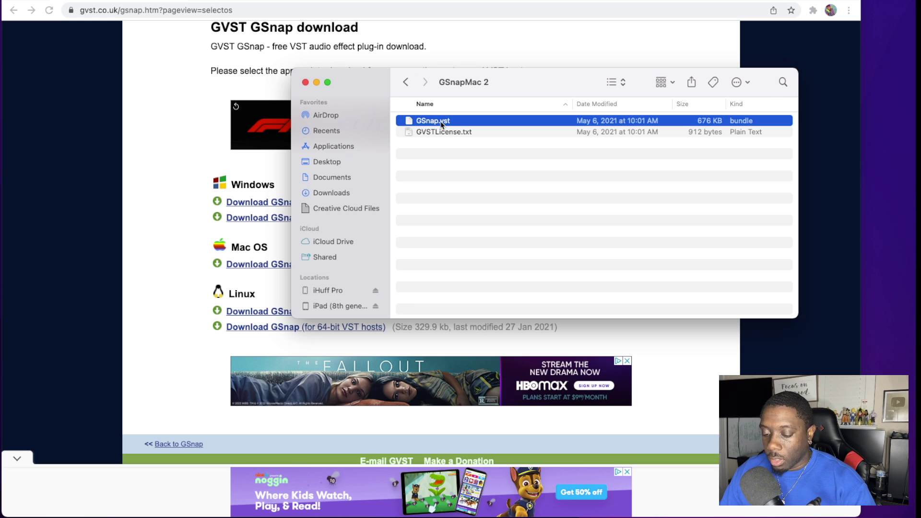
{"action": "right_click", "coordinate": [442, 125]}
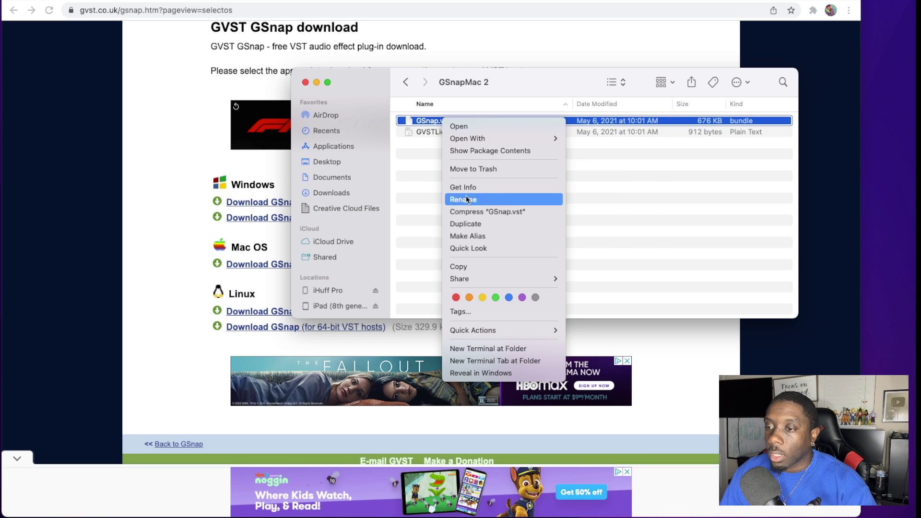
{"action": "left_click", "coordinate": [466, 272]}
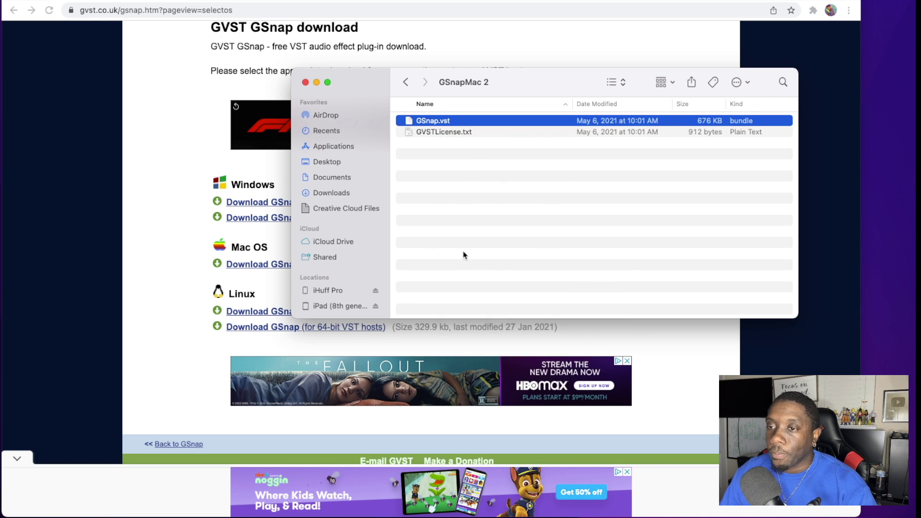
- Paste GSnap.vst into Audacity's package Contents > plug-ins folder
{"action": "left_click", "coordinate": [334, 148]}
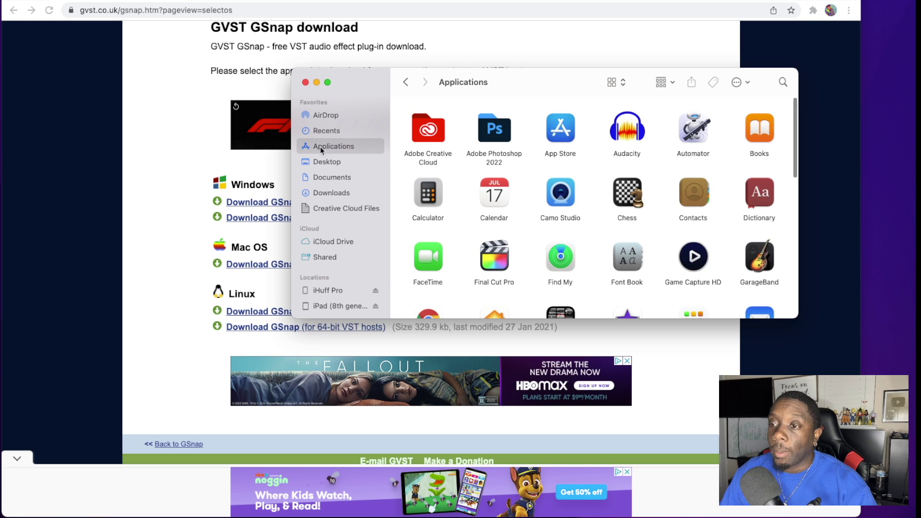
{"action": "right_click", "coordinate": [633, 136]}
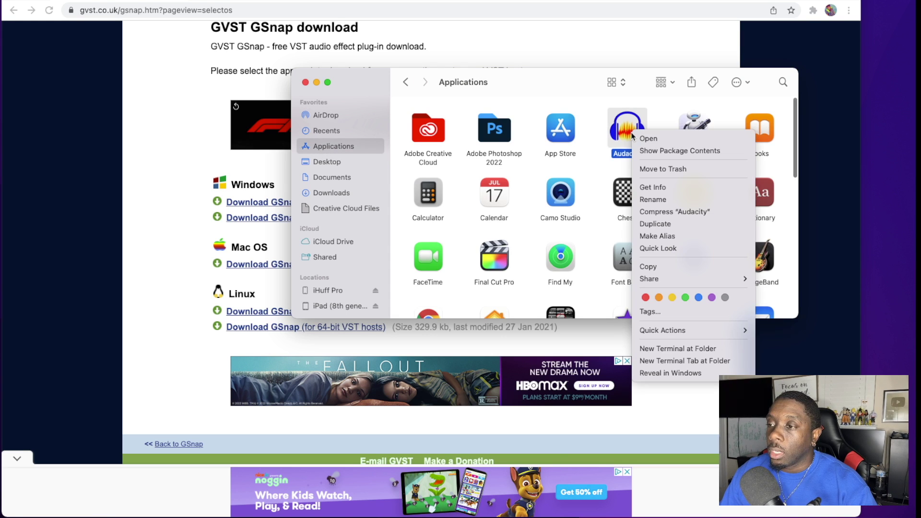
{"action": "left_click", "coordinate": [652, 151]}
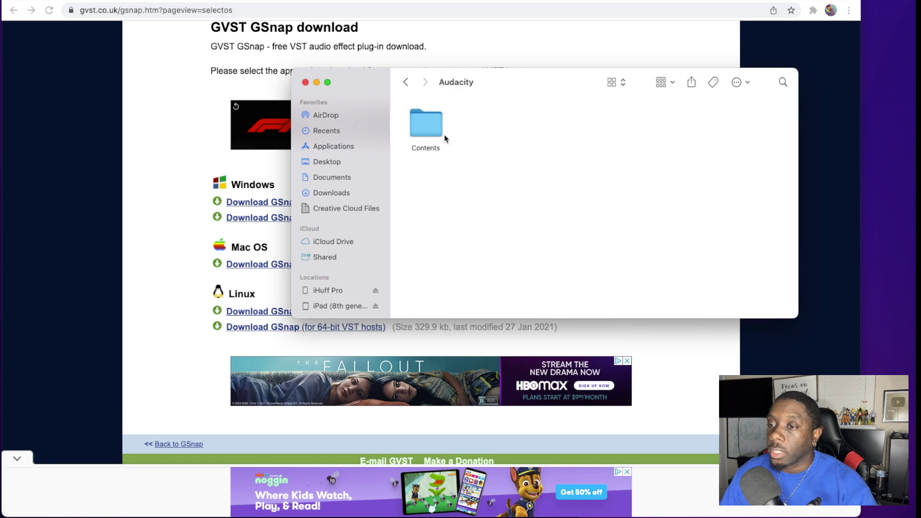
{"action": "double_click", "coordinate": [442, 136]}
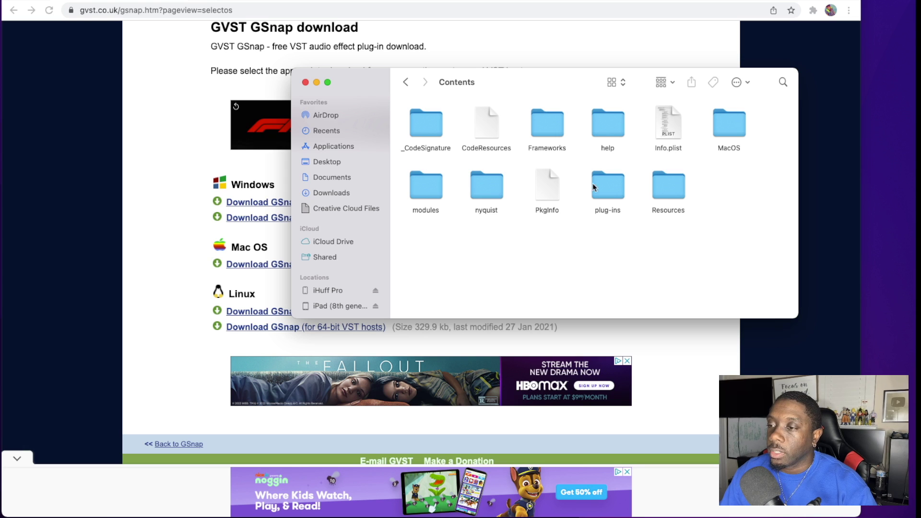
{"action": "left_click", "coordinate": [603, 187]}
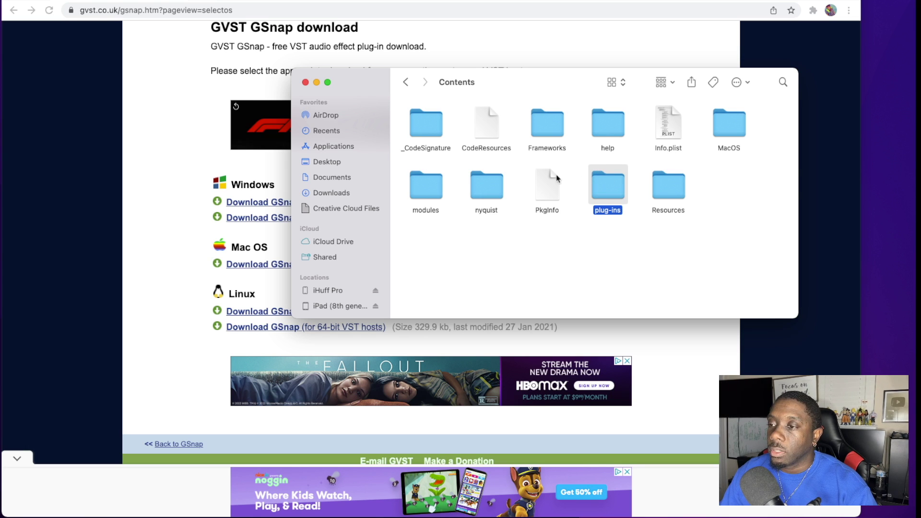
{"action": "left_click", "coordinate": [712, 206]}
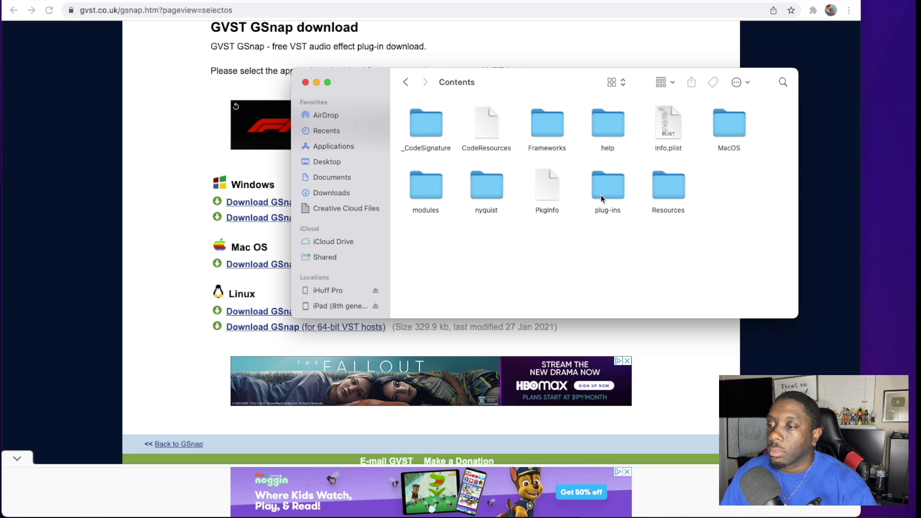
{"action": "double_click", "coordinate": [601, 195]}
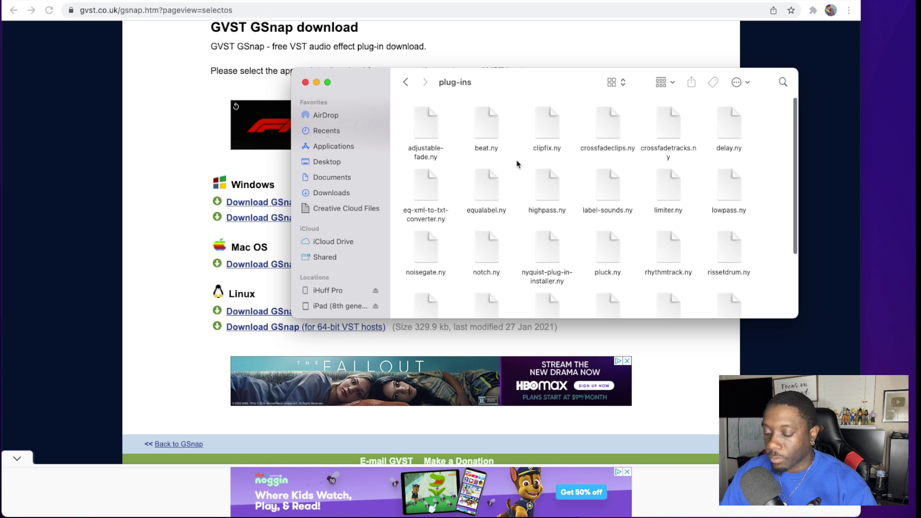
{"action": "right_click", "coordinate": [516, 164]}
{"action": "left_click", "coordinate": [537, 182]}
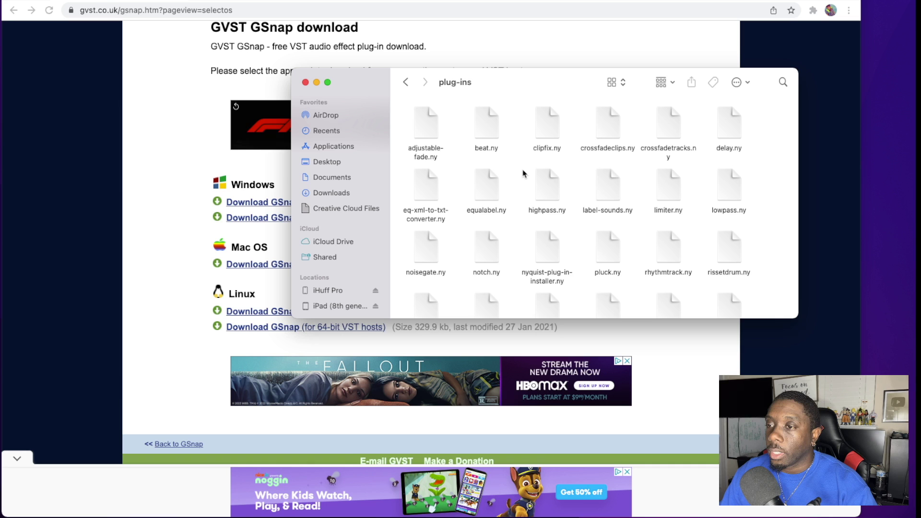
- Sort the plug-ins folder by name and confirm GSnap.vst is listed
{"action": "right_click", "coordinate": [521, 167]}
{"action": "mouse_move", "coordinate": [614, 247]}
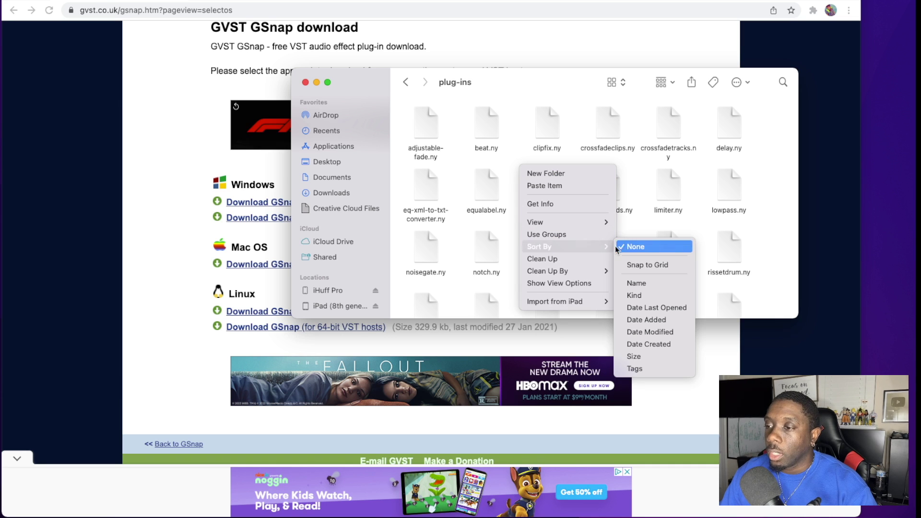
{"action": "left_click", "coordinate": [645, 279]}
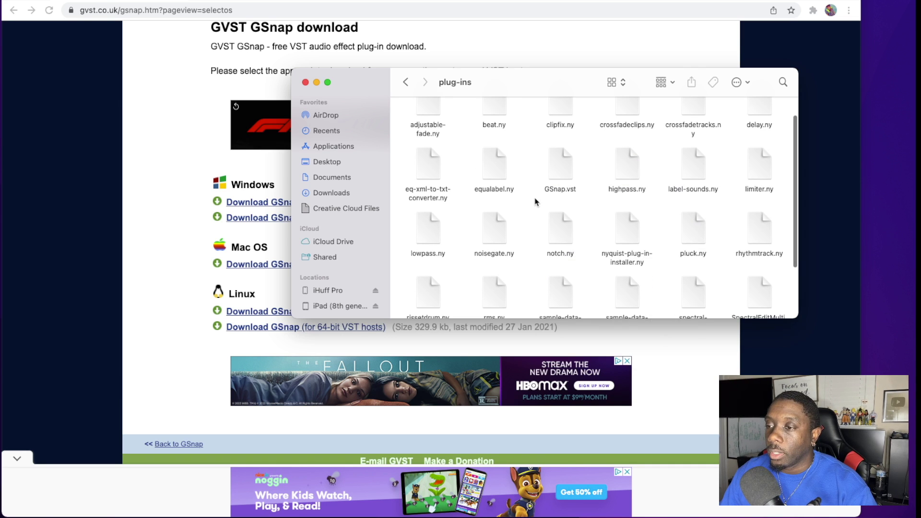
{"action": "scroll", "coordinate": [536, 201], "scroll_direction": "down", "scroll_amount": 1}
{"action": "scroll", "coordinate": [538, 199], "scroll_direction": "up", "scroll_amount": 3}
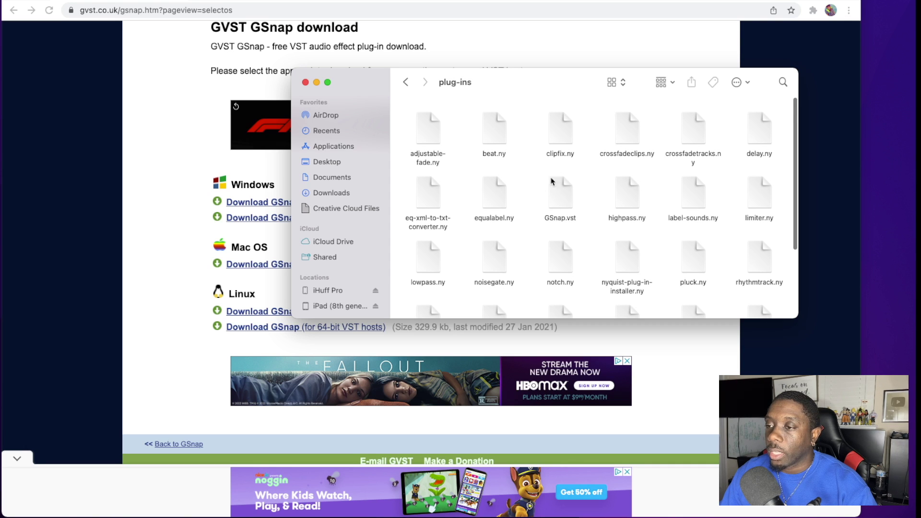
{"action": "left_click", "coordinate": [562, 212]}
{"action": "left_click", "coordinate": [535, 188]}
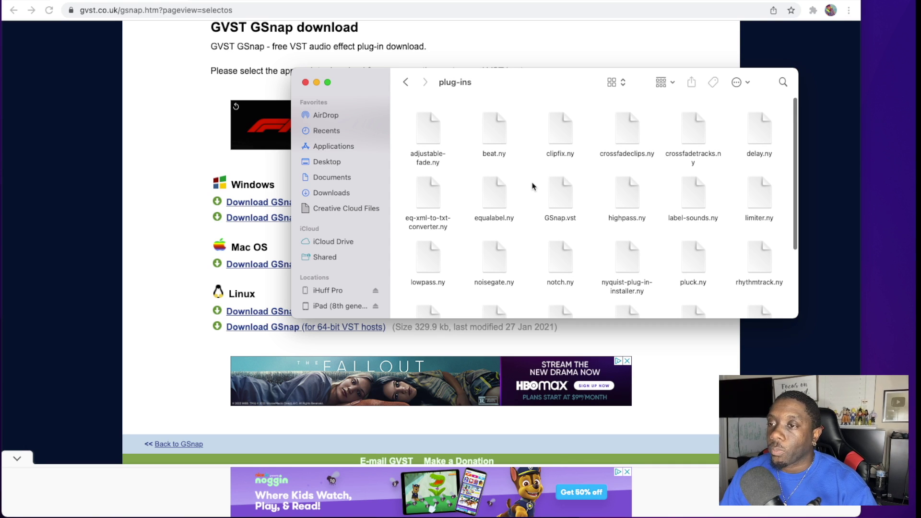
- Launch Audacity from Applications and stretch its window wider across the screen
{"action": "left_click", "coordinate": [406, 82]}
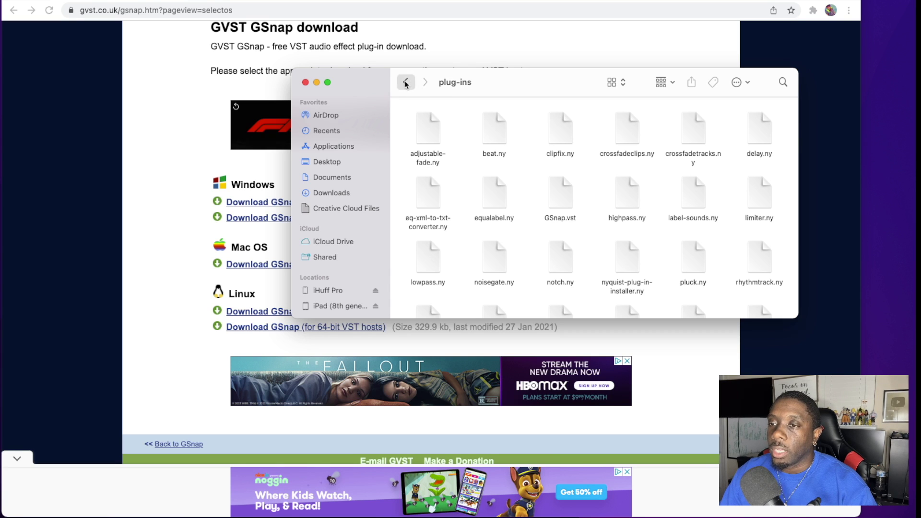
{"action": "left_click", "coordinate": [331, 150]}
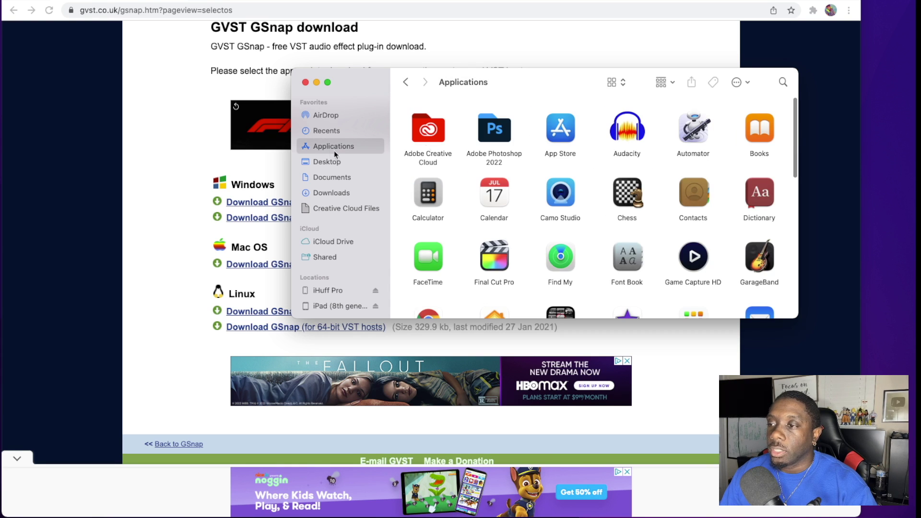
{"action": "left_click", "coordinate": [636, 130]}
{"action": "double_click", "coordinate": [636, 130]}
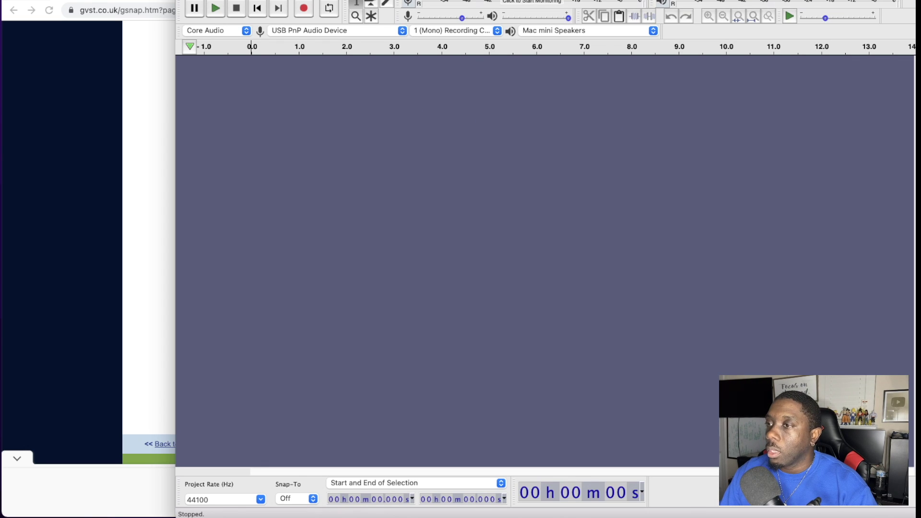
{"action": "left_click_drag", "start_coordinate": [415, 1], "coordinate": [240, 1]}
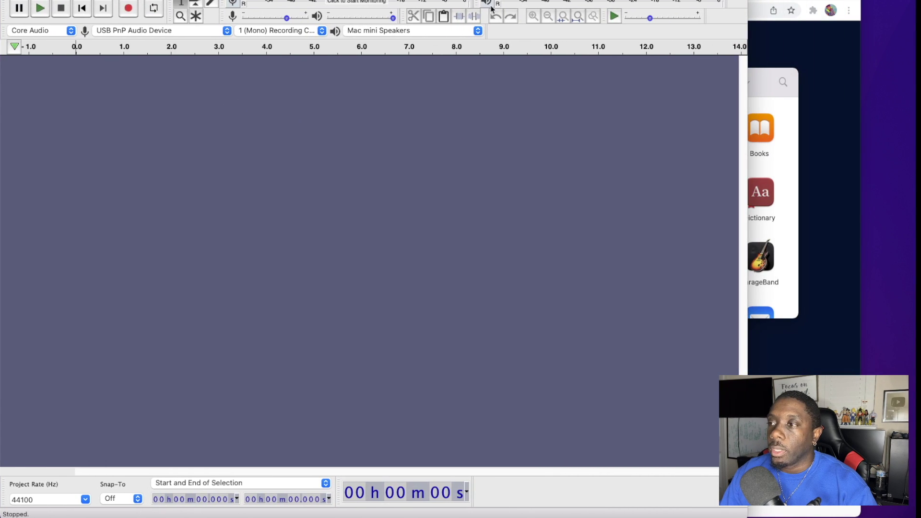
{"action": "left_click_drag", "start_coordinate": [748, 331], "coordinate": [910, 330]}
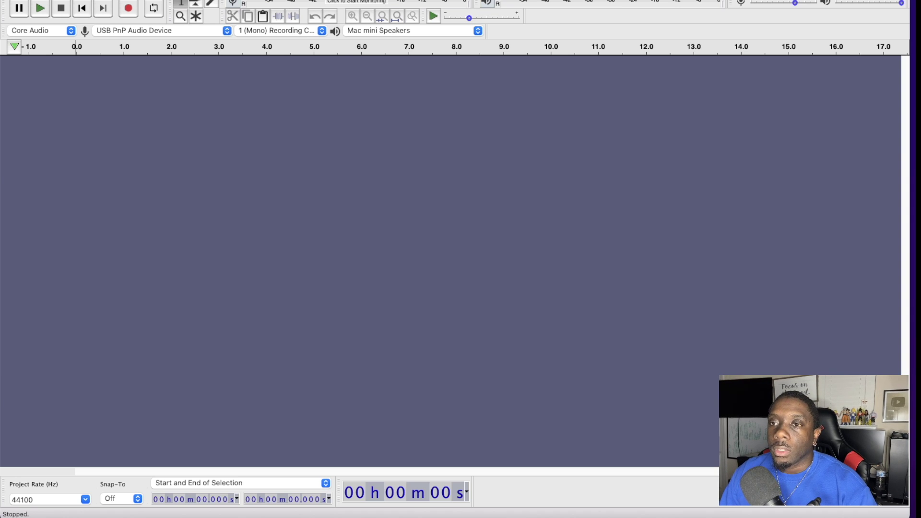
- Open the Add/Remove Plug-ins manager and filter the list to New plug-ins
{"action": "left_click", "coordinate": [262, 0]}
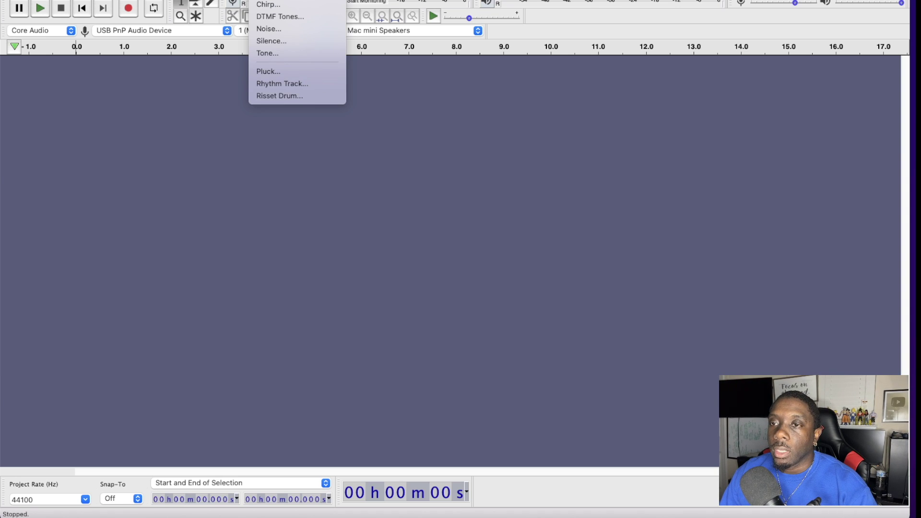
{"action": "left_click", "coordinate": [275, 2]}
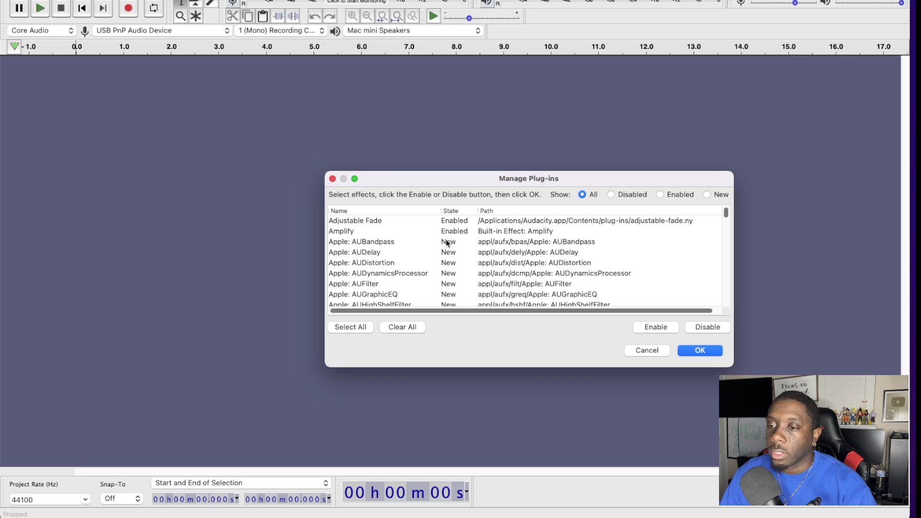
{"action": "scroll", "coordinate": [430, 249], "scroll_direction": "down", "scroll_amount": 1}
{"action": "scroll", "coordinate": [428, 250], "scroll_direction": "up", "scroll_amount": 1}
{"action": "left_click", "coordinate": [611, 195]}
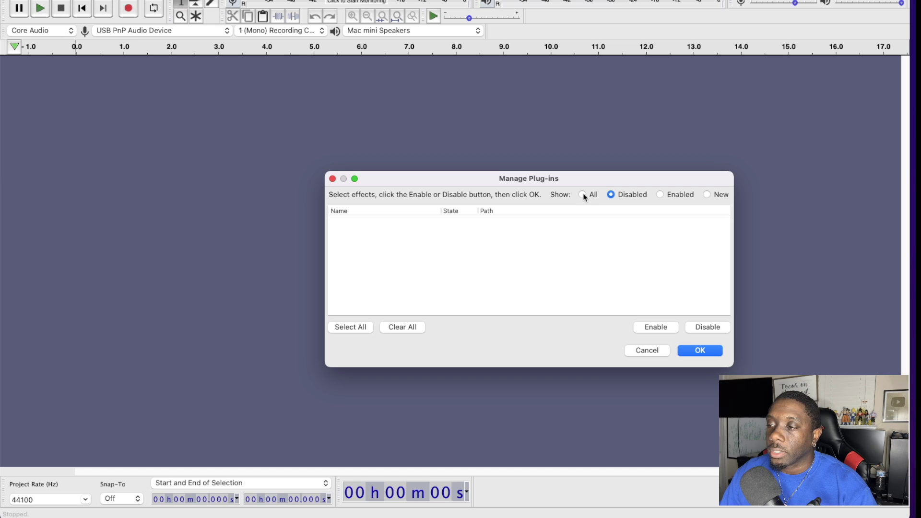
{"action": "left_click", "coordinate": [708, 194]}
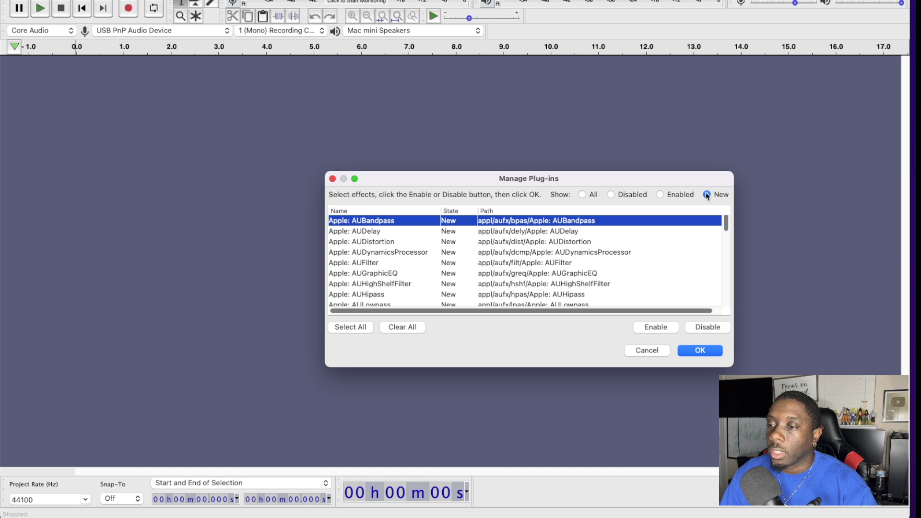
- Enable GSnap, switch the list back to All, and confirm with OK
{"action": "scroll", "coordinate": [435, 249], "scroll_direction": "down", "scroll_amount": 8}
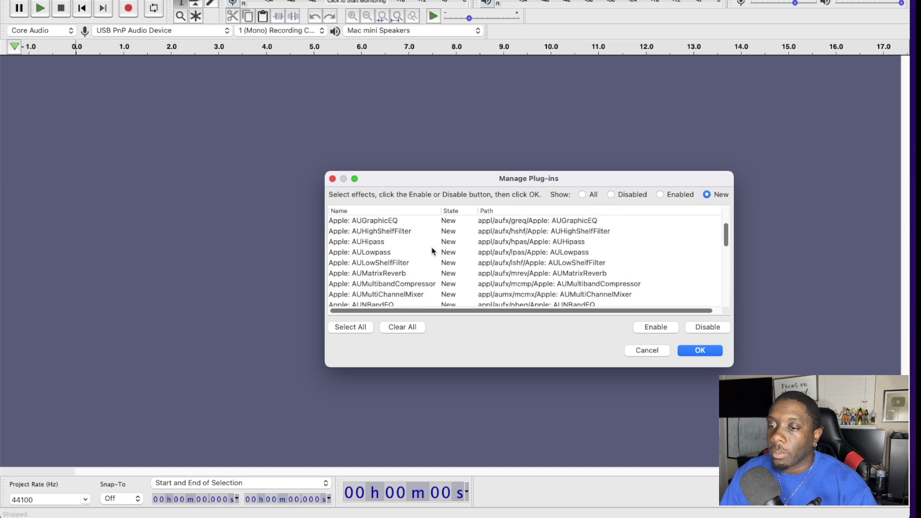
{"action": "scroll", "coordinate": [433, 251], "scroll_direction": "down", "scroll_amount": 4}
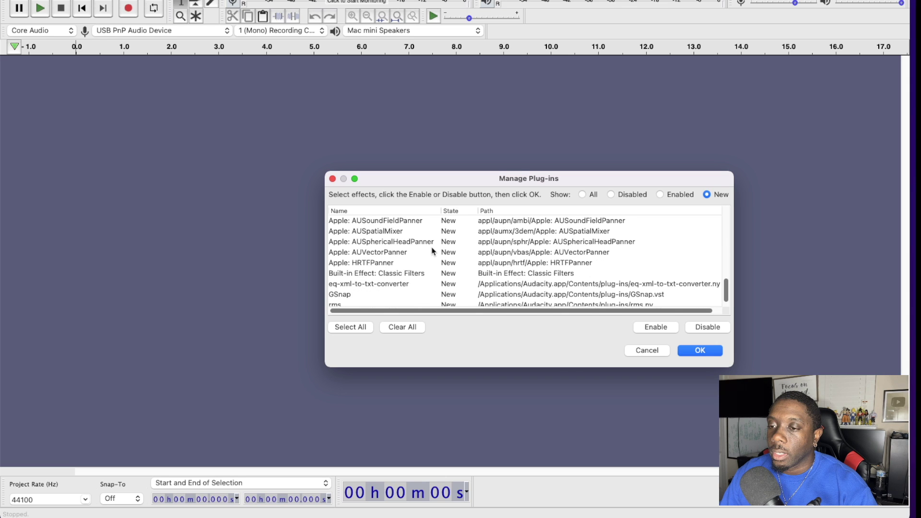
{"action": "scroll", "coordinate": [433, 251], "scroll_direction": "down", "scroll_amount": 1}
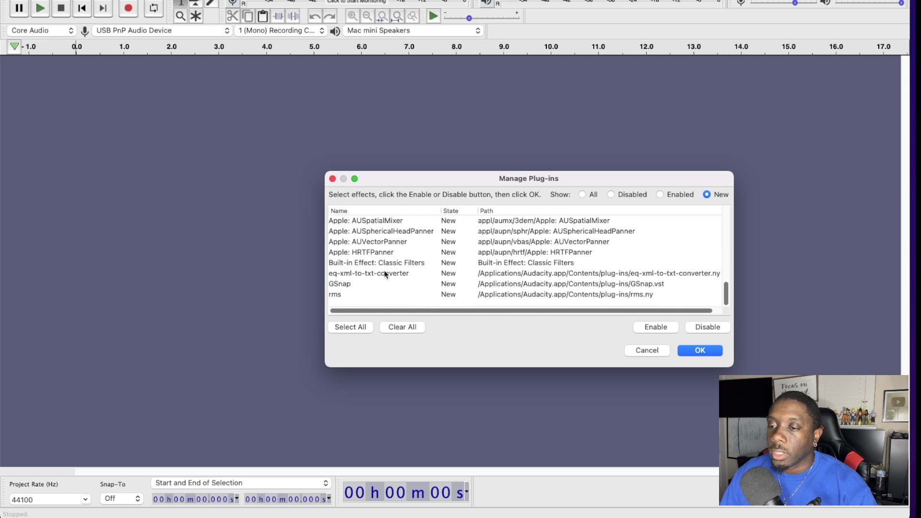
{"action": "left_click", "coordinate": [366, 284]}
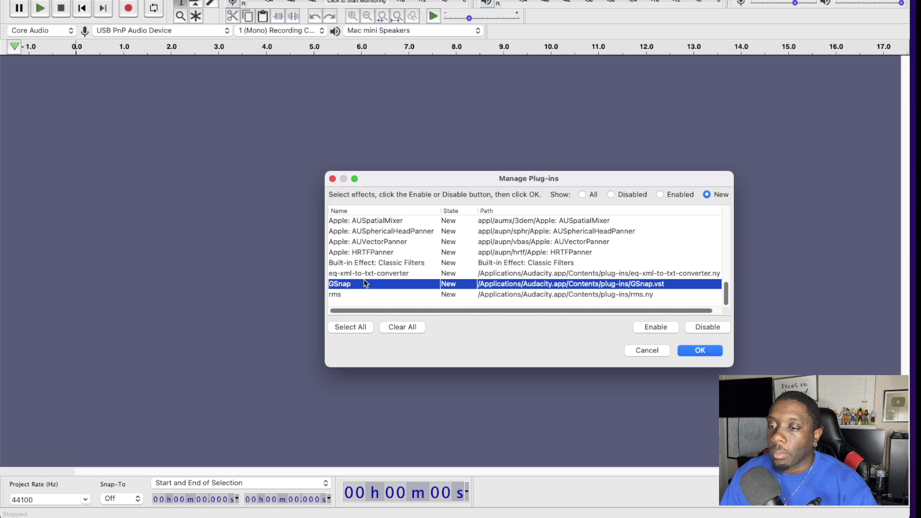
{"action": "left_click", "coordinate": [657, 327]}
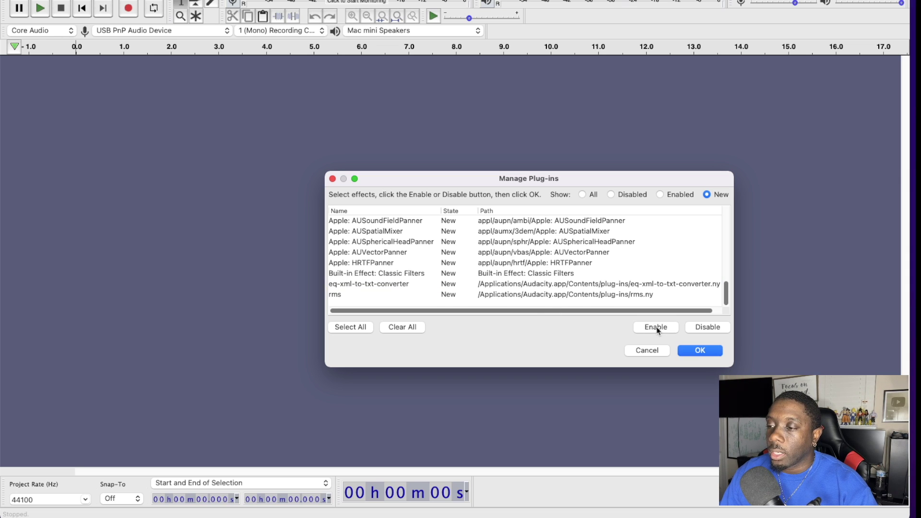
{"action": "left_click", "coordinate": [589, 195]}
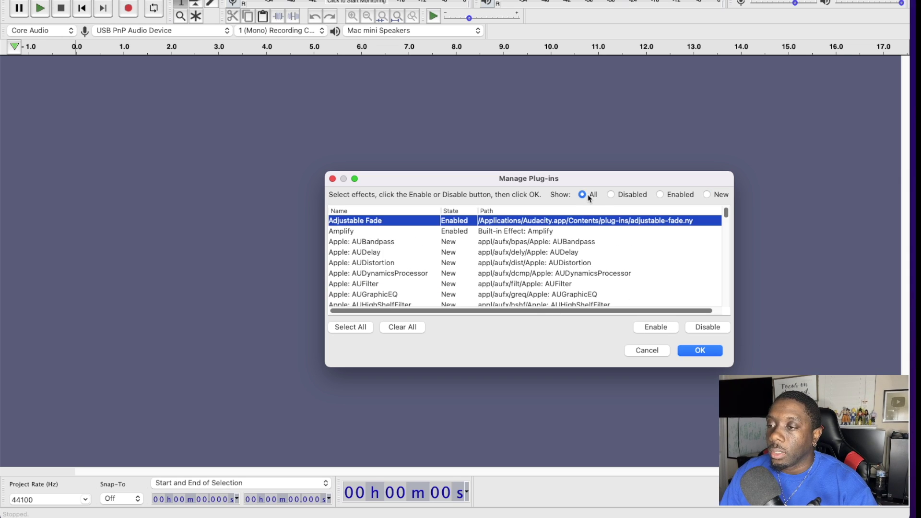
{"action": "left_click", "coordinate": [689, 347]}
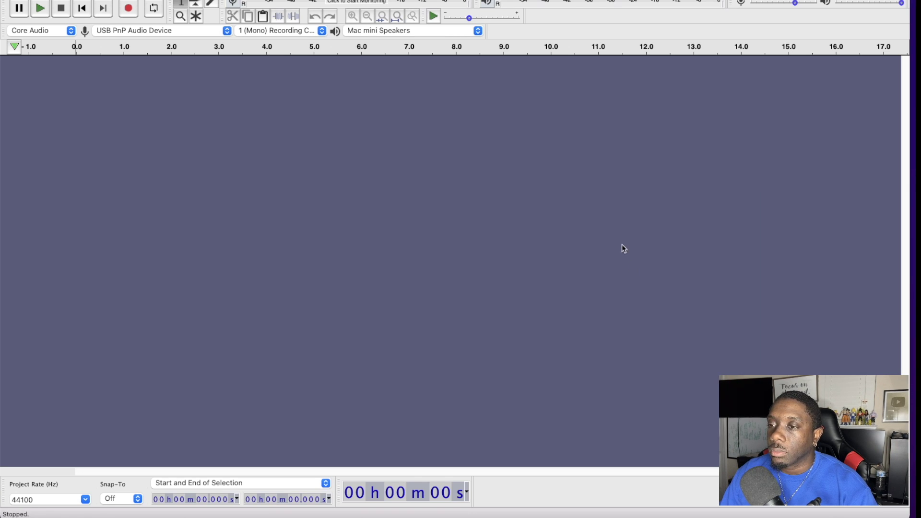
{"action": "left_click", "coordinate": [271, 0]}
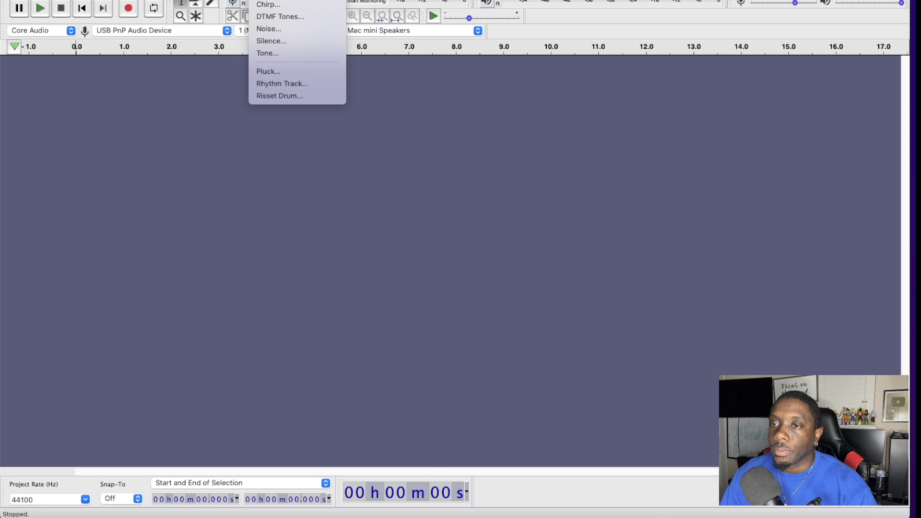
{"action": "mouse_move", "coordinate": [307, 0]}
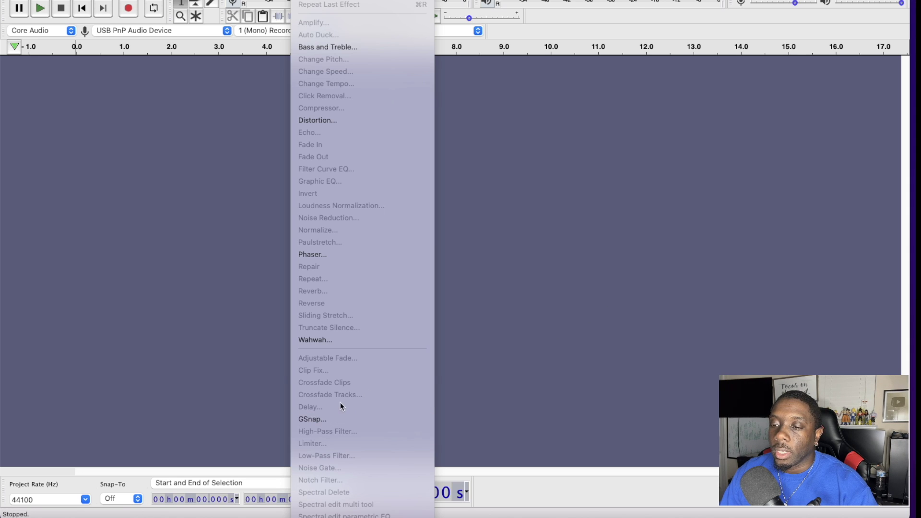
{"action": "left_click", "coordinate": [552, 268]}
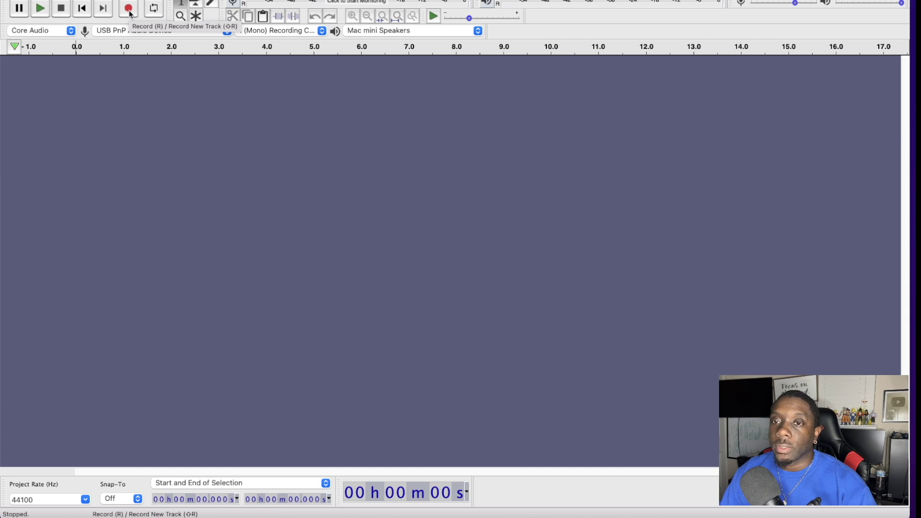
- Record a roughly 37-second spoken take onto Audio Track #1, then stop
{"action": "left_click", "coordinate": [128, 10]}
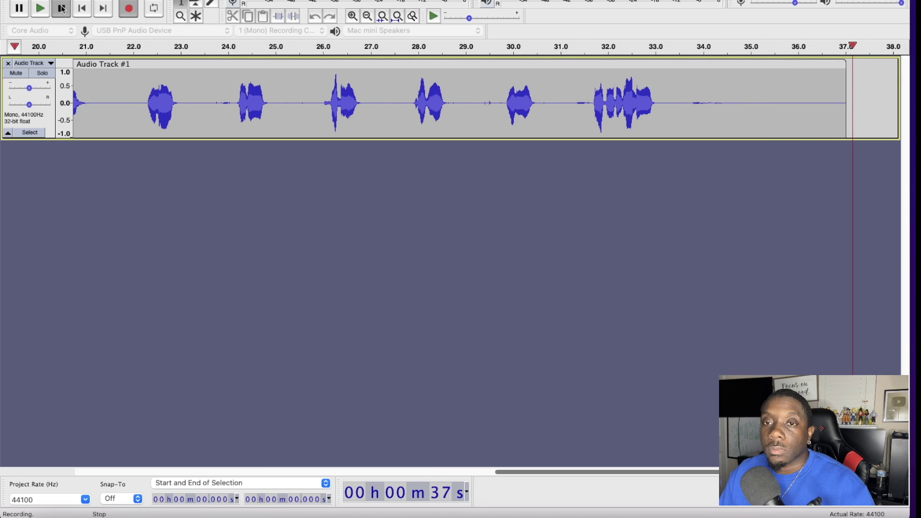
{"action": "left_click", "coordinate": [62, 9]}
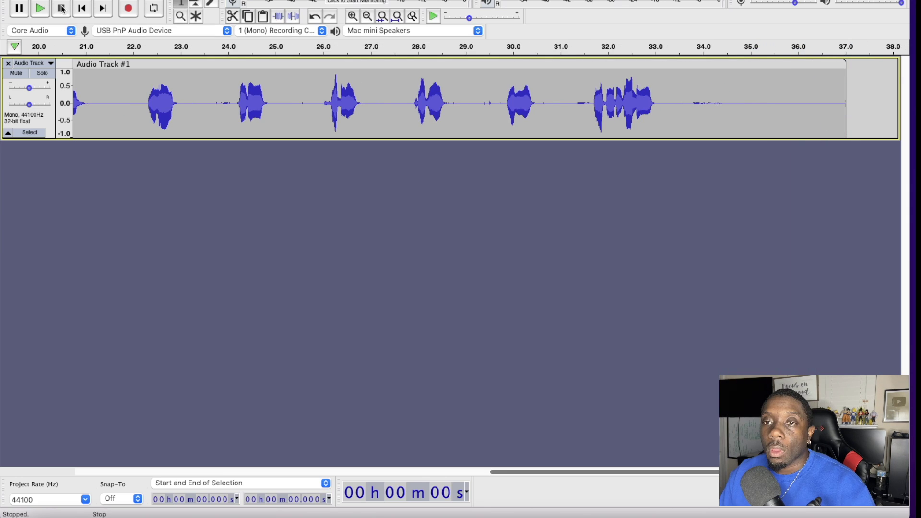
- Fit the whole take in view, delete its opening seconds, and play it back
{"action": "key", "text": "Home"}
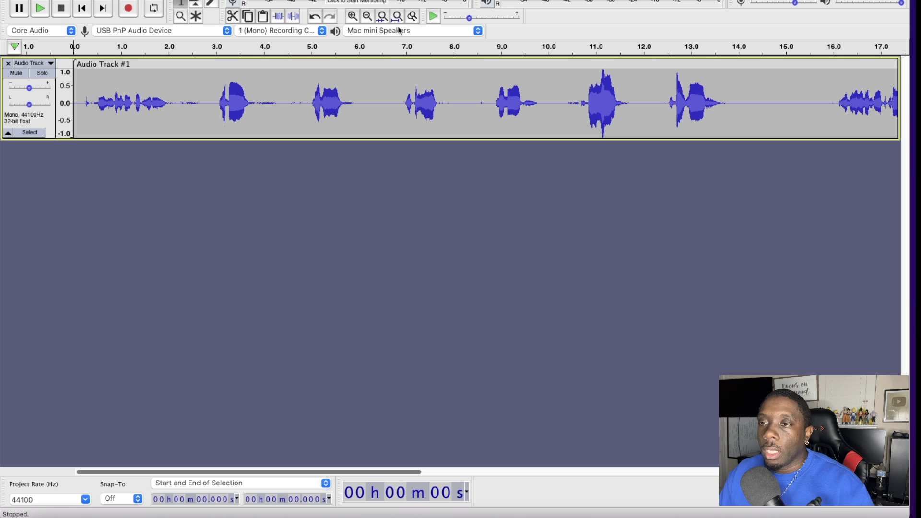
{"action": "left_click", "coordinate": [382, 16]}
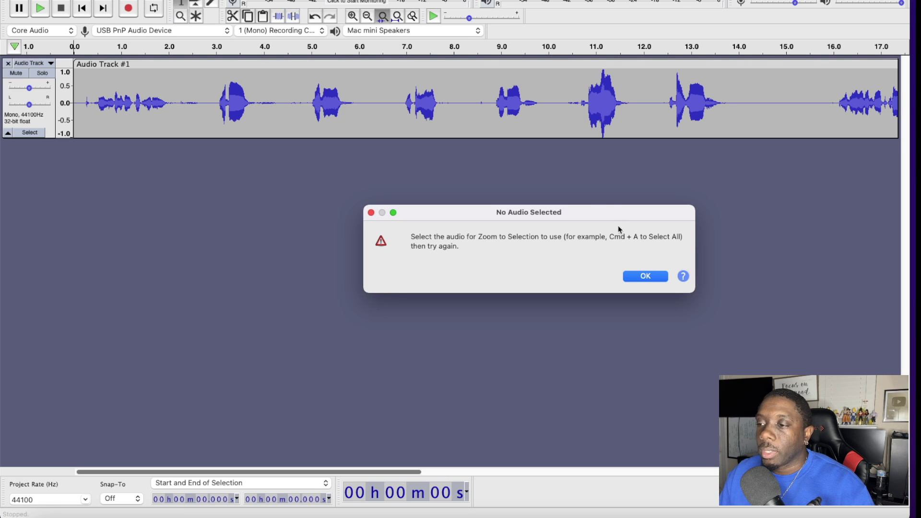
{"action": "left_click", "coordinate": [637, 276]}
{"action": "left_click", "coordinate": [397, 17]}
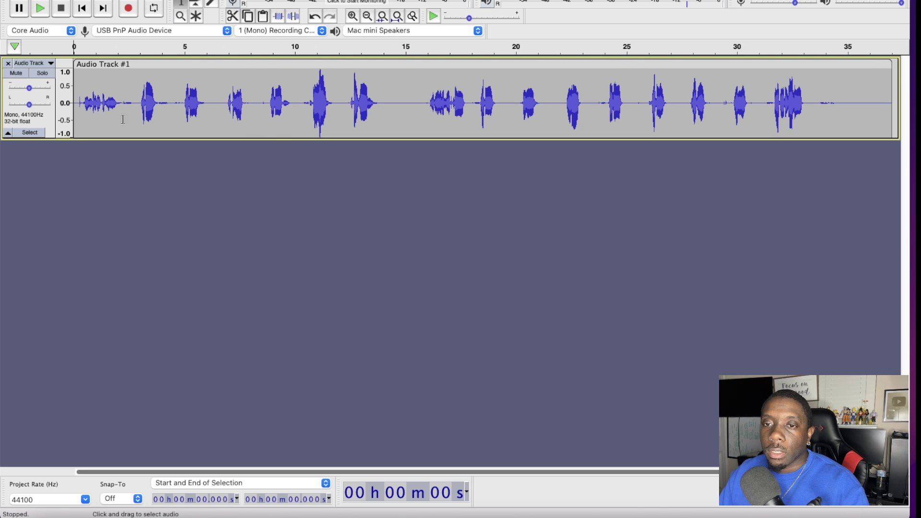
{"action": "left_click_drag", "start_coordinate": [74, 96], "coordinate": [137, 96]}
{"action": "key", "text": "Delete"}
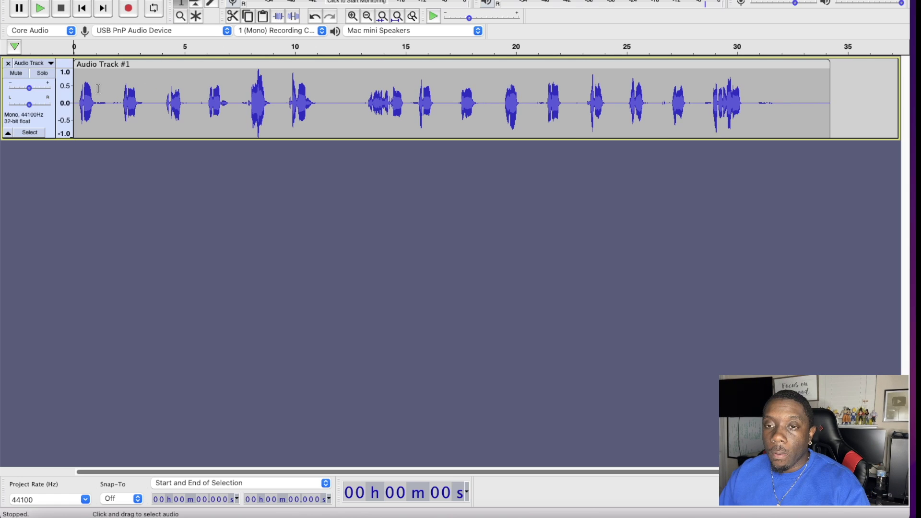
{"action": "key", "text": "space"}
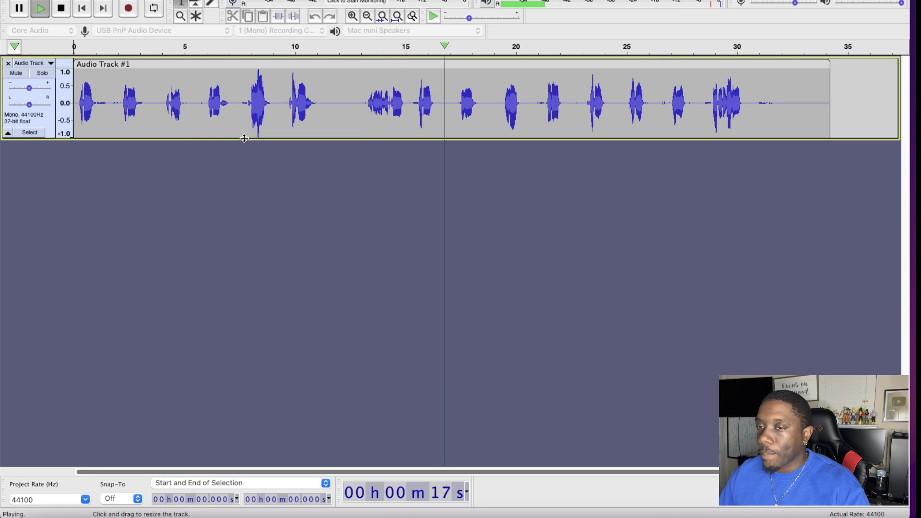
{"action": "key", "text": "space"}
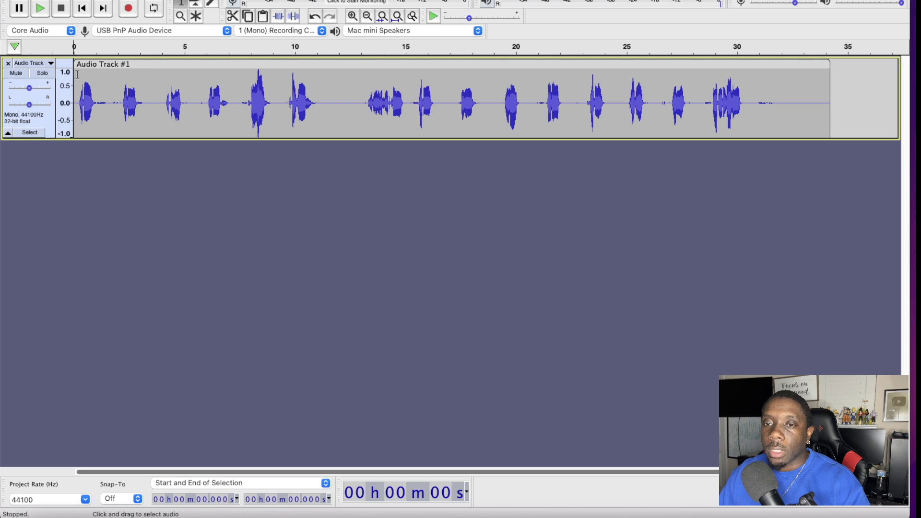
- Select the entire voice recording and open GSnap from the Effect menu
{"action": "left_click_drag", "start_coordinate": [77, 74], "coordinate": [831, 85]}
{"action": "left_click", "coordinate": [261, 0]}
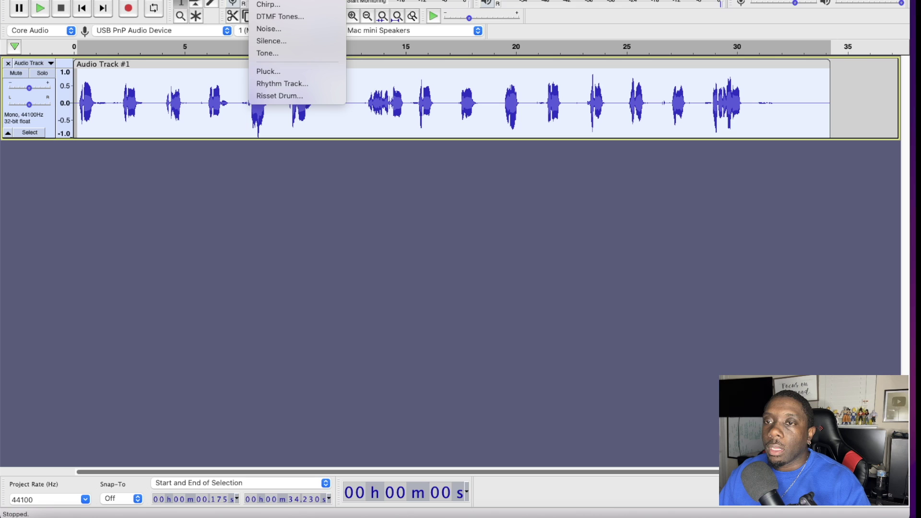
{"action": "mouse_move", "coordinate": [302, 0]}
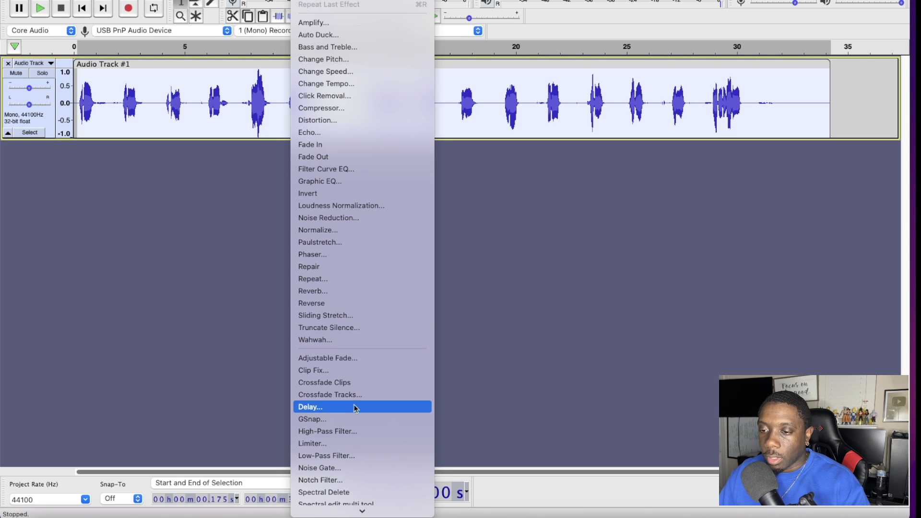
{"action": "left_click", "coordinate": [335, 420]}
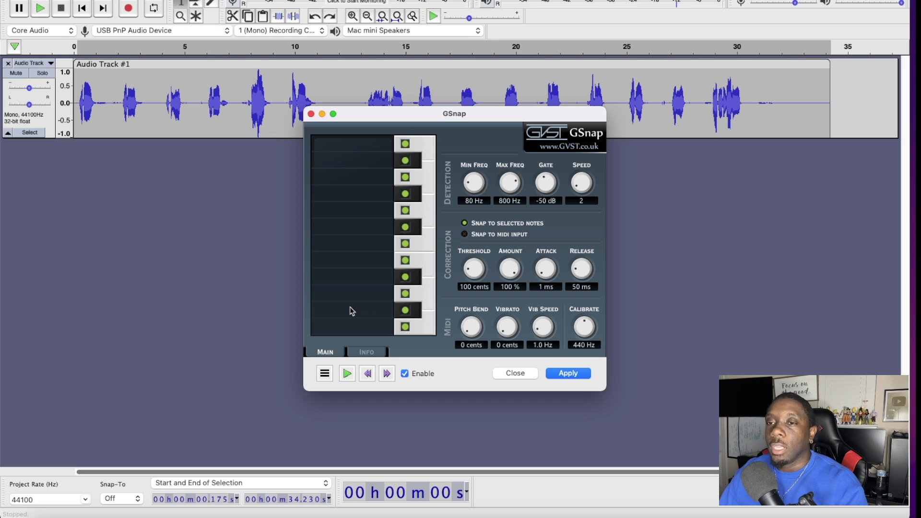
- Load GSnap's Share the Pain factory preset, apply it, and close the window
{"action": "left_click", "coordinate": [324, 374]}
{"action": "mouse_move", "coordinate": [365, 434]}
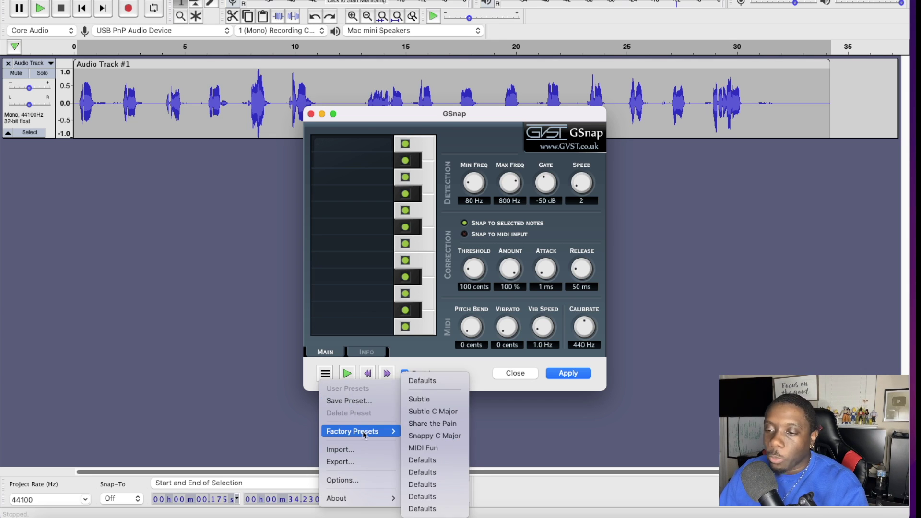
{"action": "left_click", "coordinate": [433, 424]}
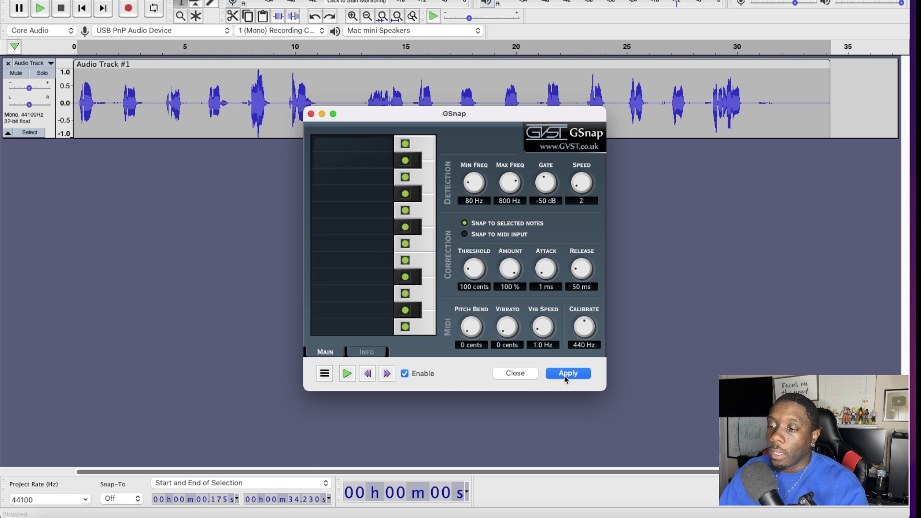
{"action": "left_click", "coordinate": [567, 376]}
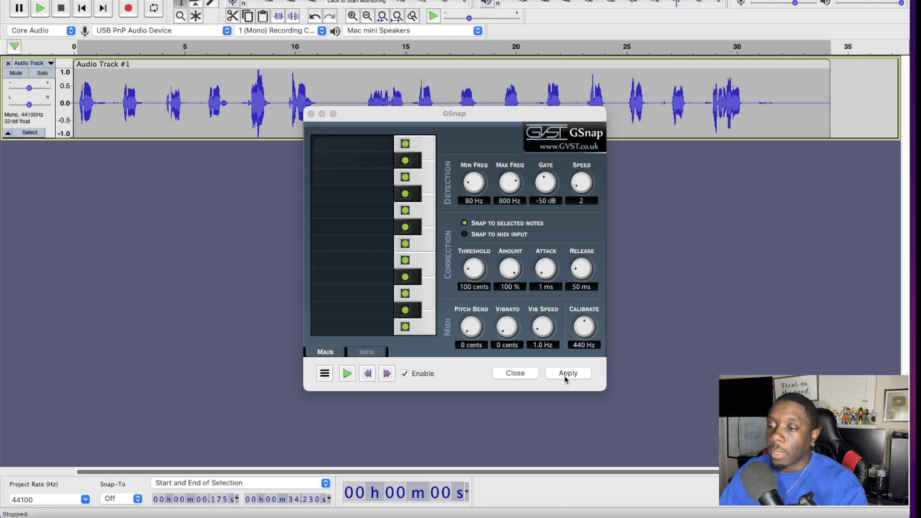
{"action": "left_click", "coordinate": [511, 374]}
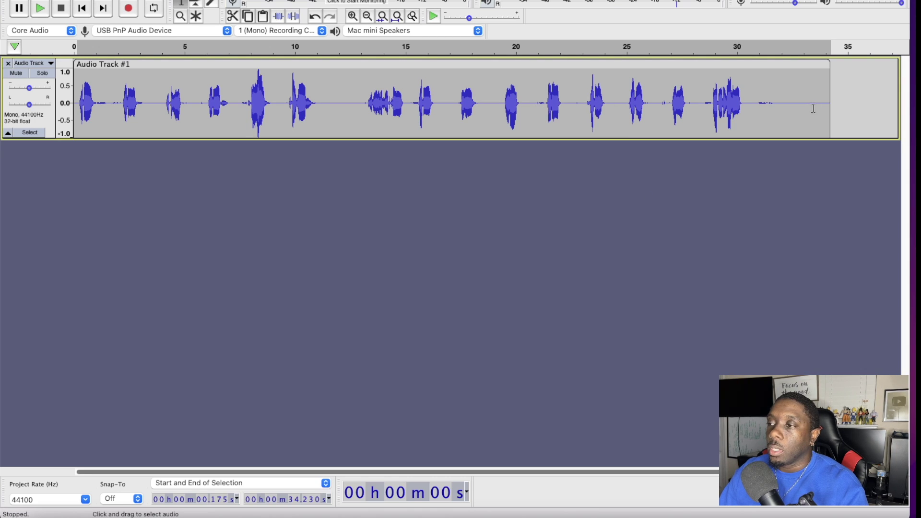
- Reselect the whole track, reopen GSnap, and apply the Share the Pain preset again
{"action": "left_click_drag", "start_coordinate": [821, 106], "coordinate": [72, 103]}
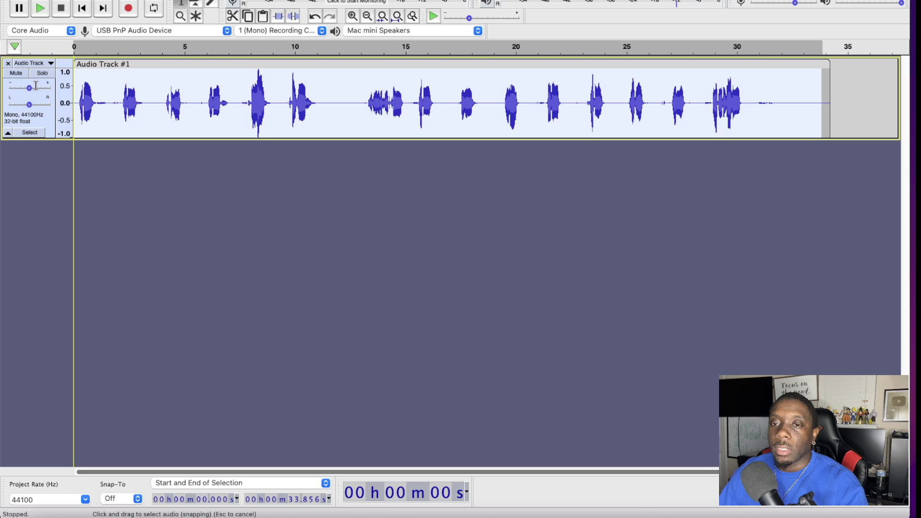
{"action": "left_click", "coordinate": [302, 0]}
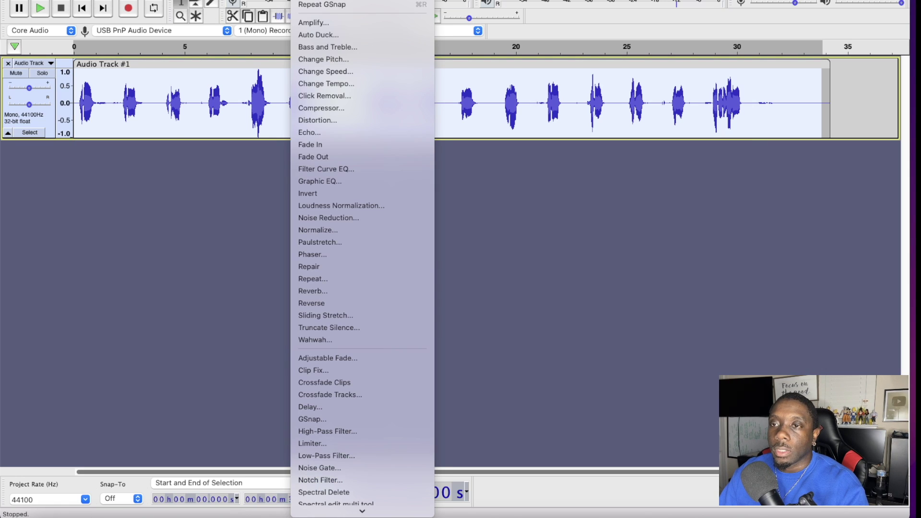
{"action": "left_click", "coordinate": [327, 419]}
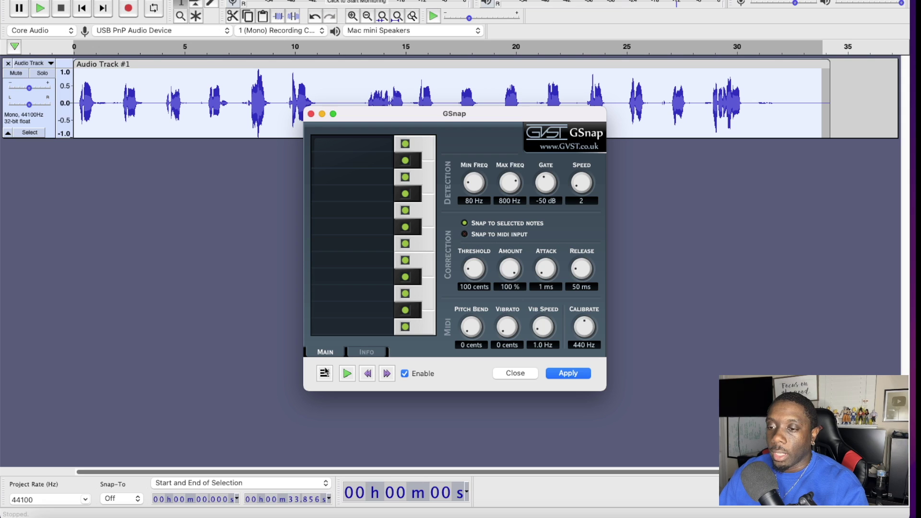
{"action": "left_click", "coordinate": [325, 372]}
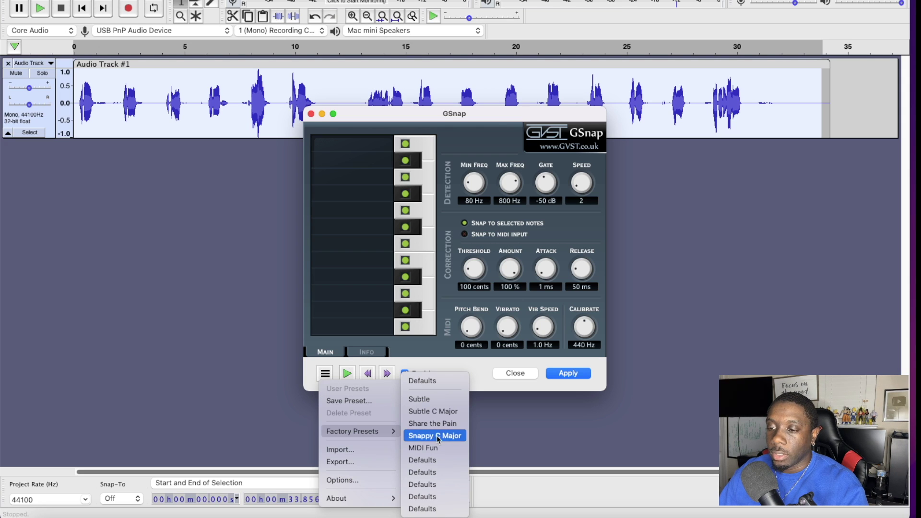
{"action": "left_click", "coordinate": [444, 424]}
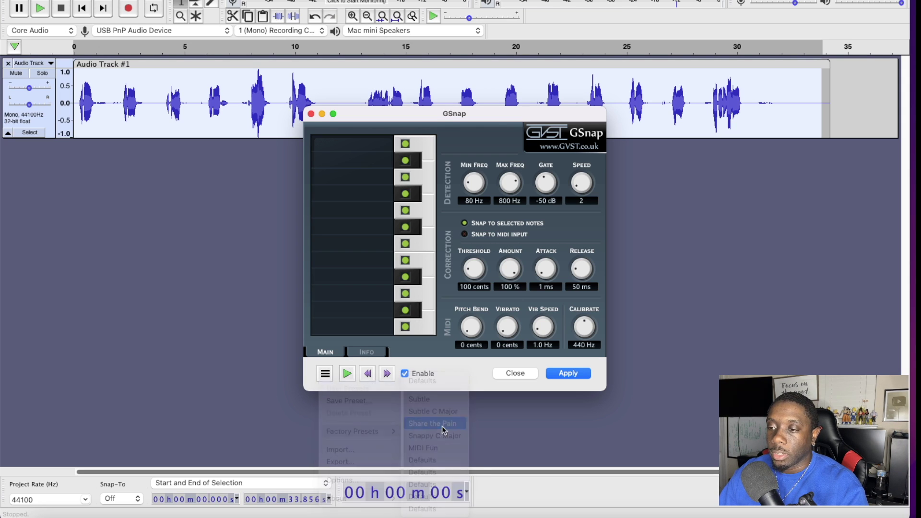
{"action": "left_click", "coordinate": [567, 375]}
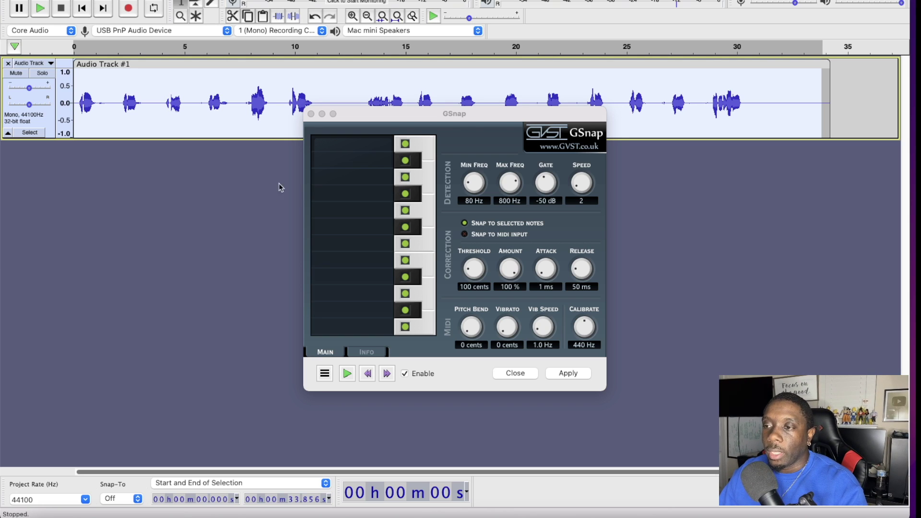
- Preview the GSnap correction, then apply a second pass and close GSnap
{"action": "left_click", "coordinate": [347, 374]}
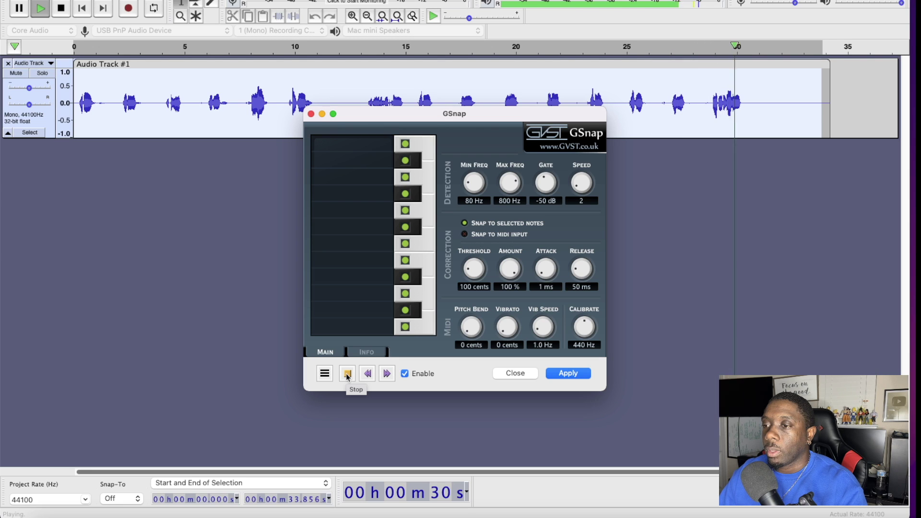
{"action": "left_click", "coordinate": [348, 374]}
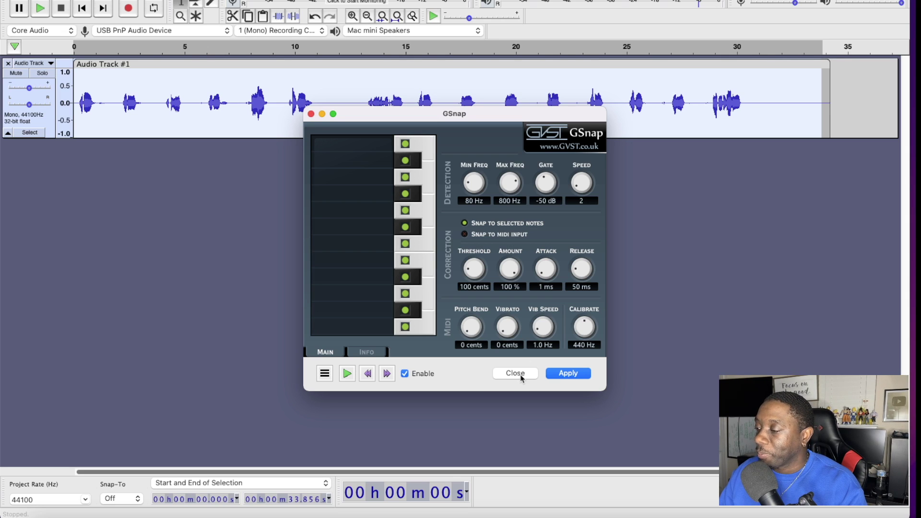
{"action": "left_click", "coordinate": [560, 374]}
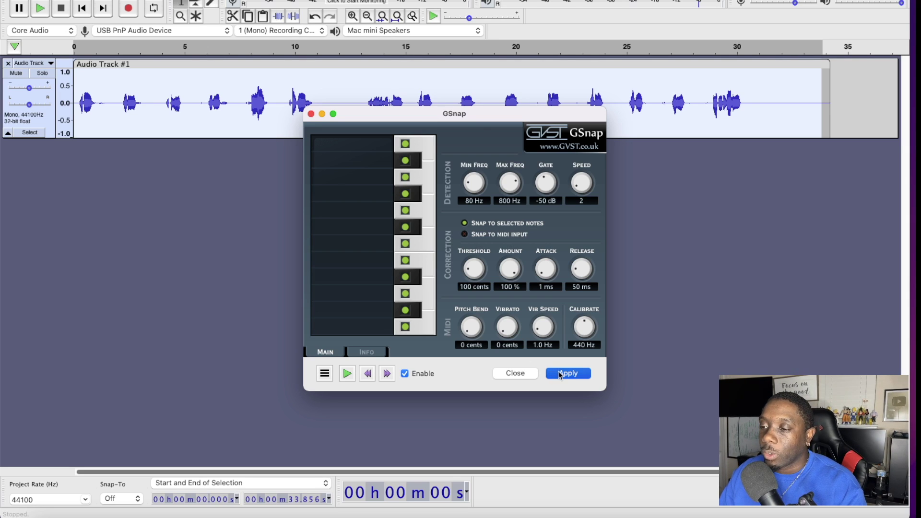
{"action": "left_click", "coordinate": [515, 374]}
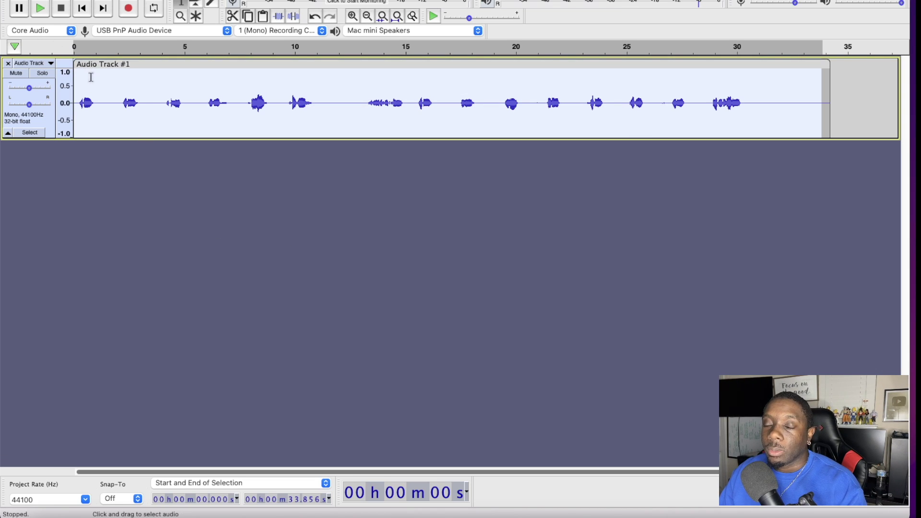
- Listen to the corrected voice track, deselect it, and record a short Audio Track #2 clip at about 34–37 s
{"action": "left_click", "coordinate": [41, 10]}
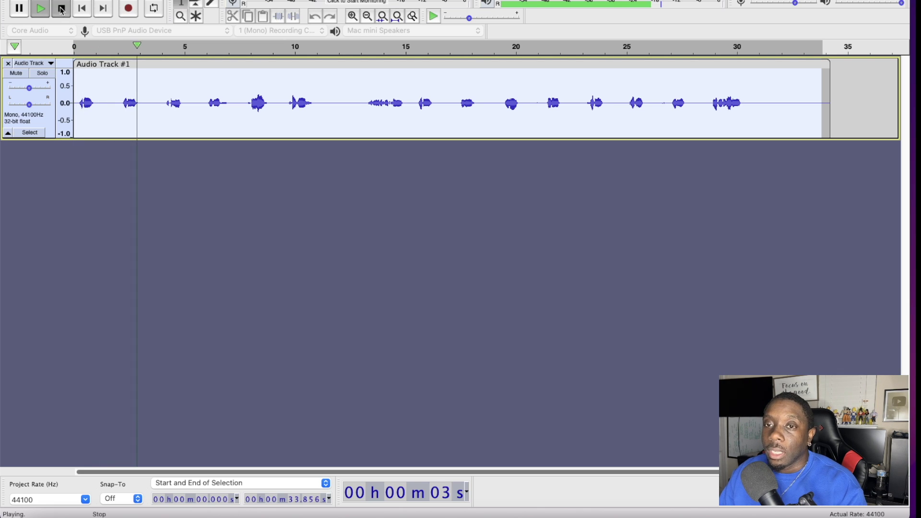
{"action": "left_click", "coordinate": [62, 8]}
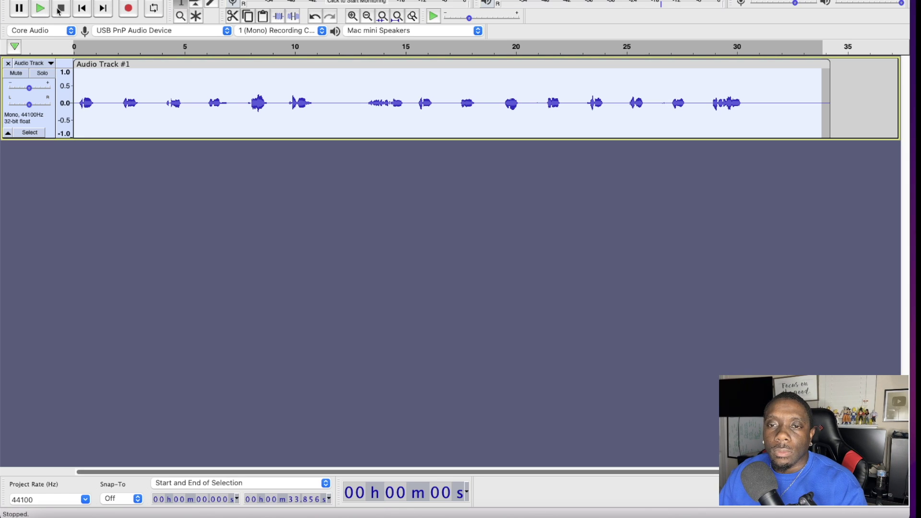
{"action": "left_click", "coordinate": [88, 166]}
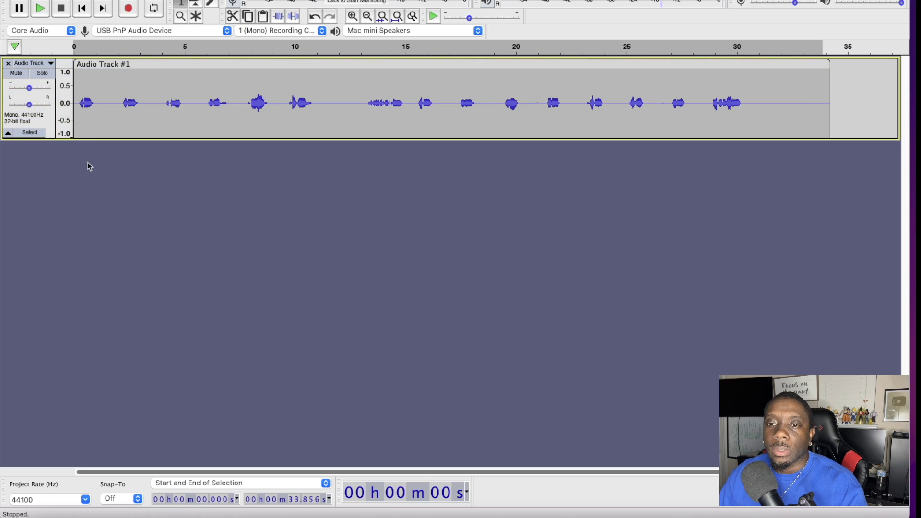
{"action": "left_click", "coordinate": [130, 9]}
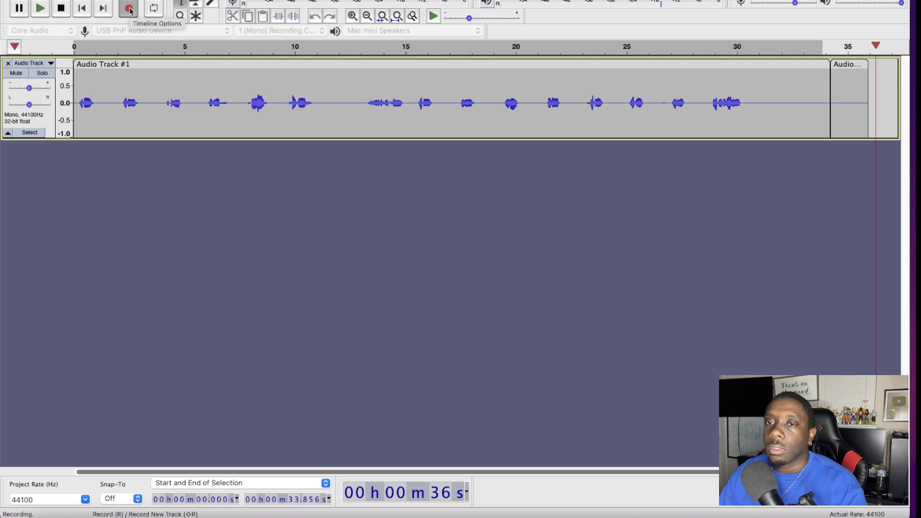
{"action": "key", "text": "space"}
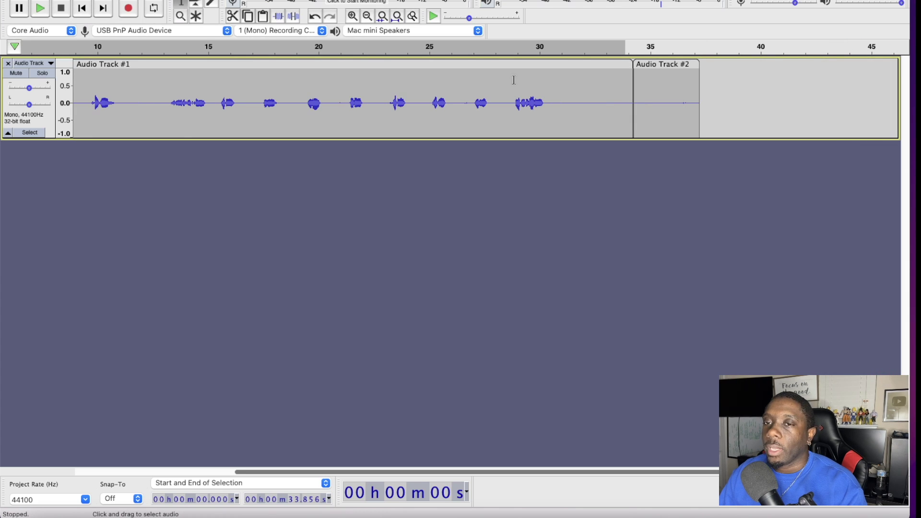
- Remove the old audio track and record a new mono voice take of about 16.5 seconds
{"action": "left_click", "coordinate": [682, 101]}
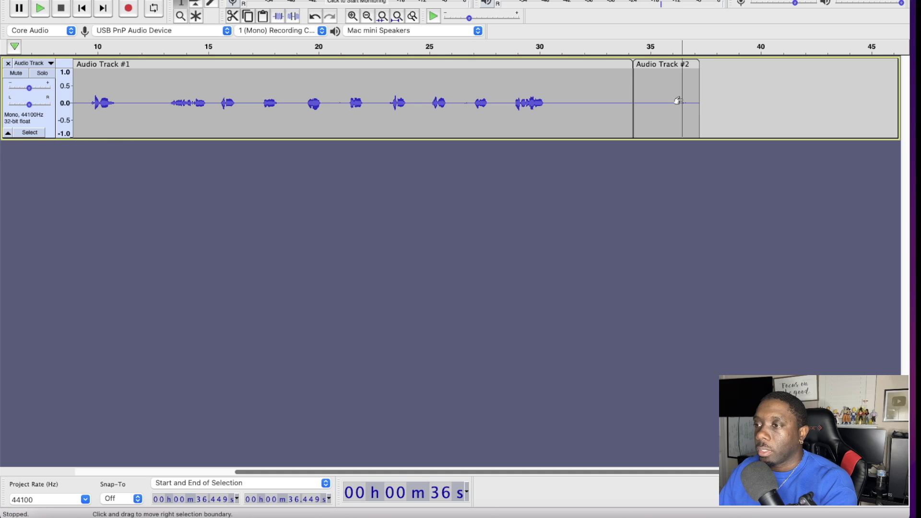
{"action": "left_click", "coordinate": [8, 63]}
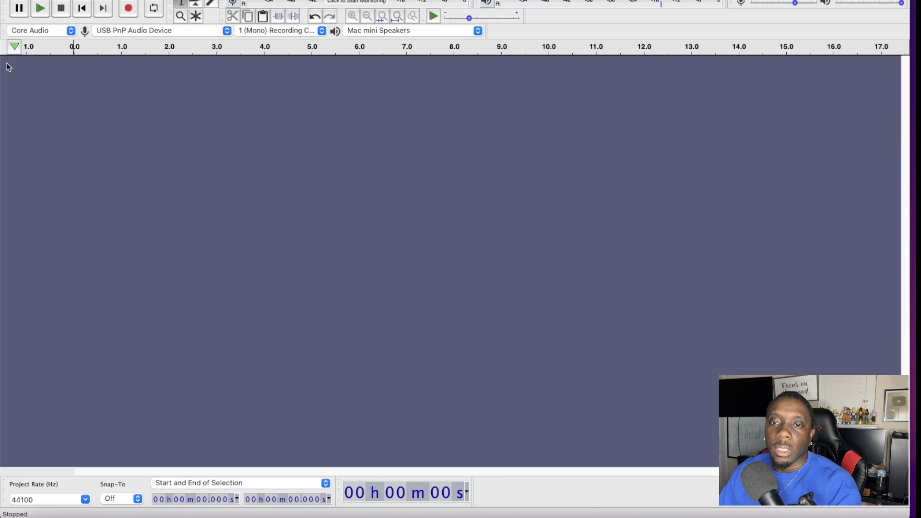
{"action": "left_click", "coordinate": [128, 8]}
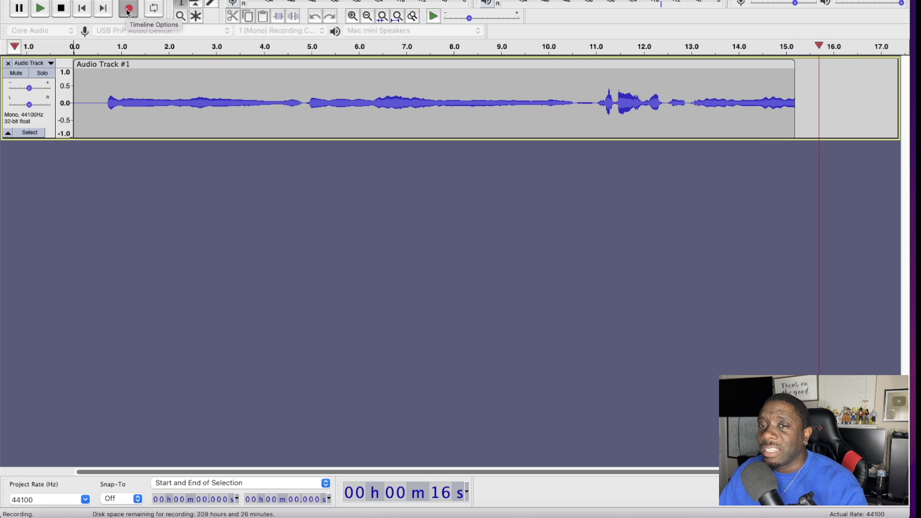
{"action": "left_click", "coordinate": [62, 9]}
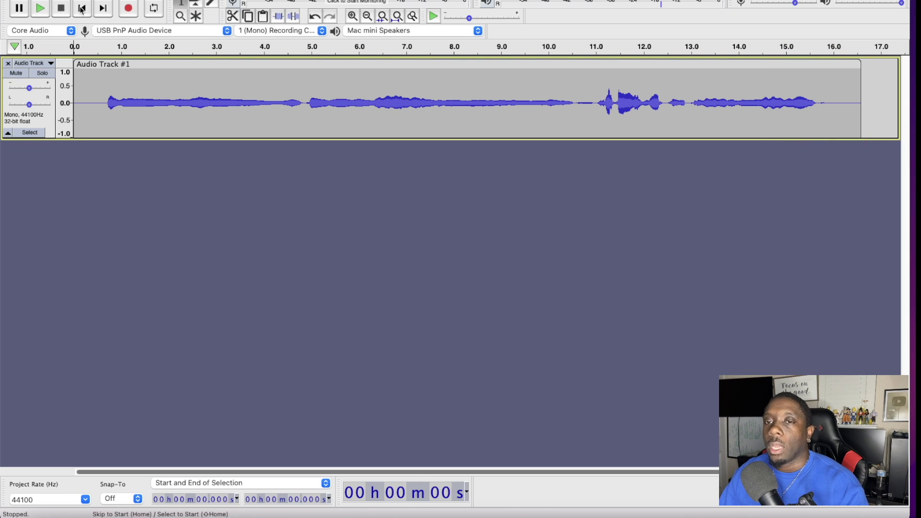
- Play back the 16.5-second voice take, then bring up the Effect menu showing GSnap
{"action": "left_click", "coordinate": [50, 9]}
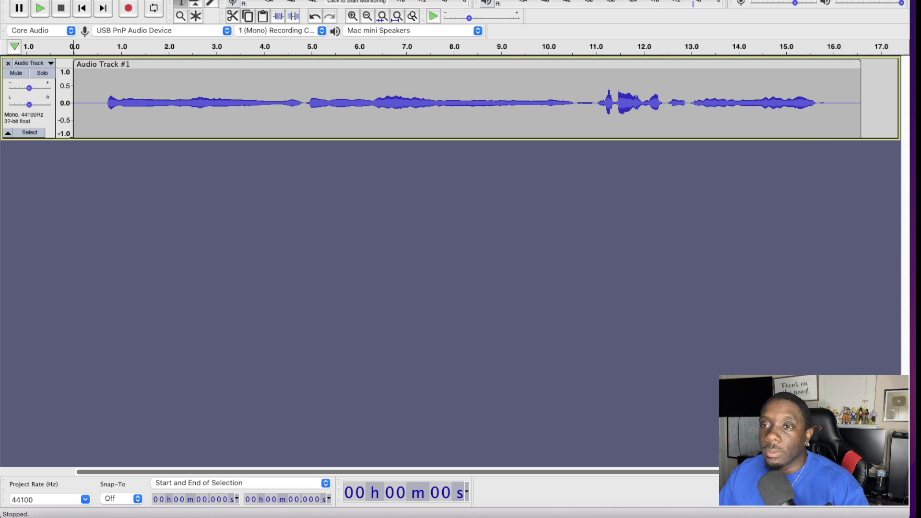
{"action": "left_click", "coordinate": [312, 1]}
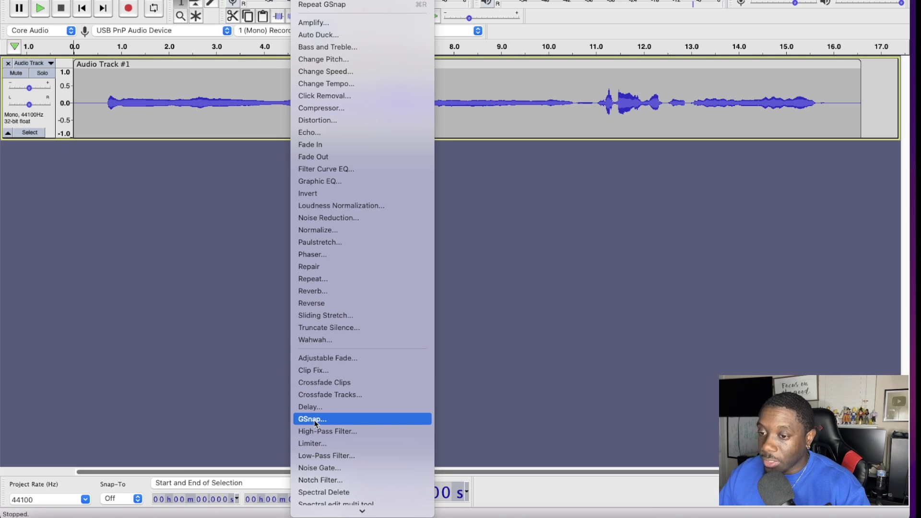
- Select the voice recording from 0.51 to 16.77 s
{"action": "left_click", "coordinate": [315, 420]}
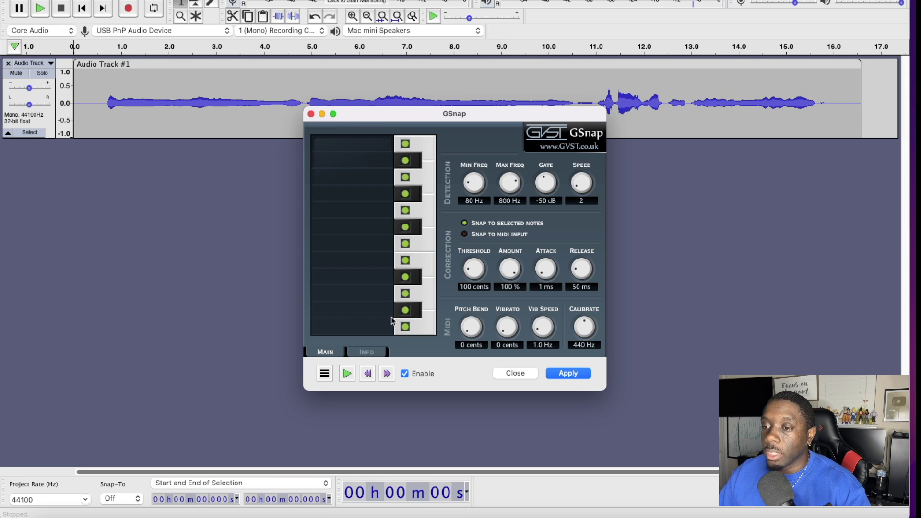
{"action": "left_click", "coordinate": [528, 375]}
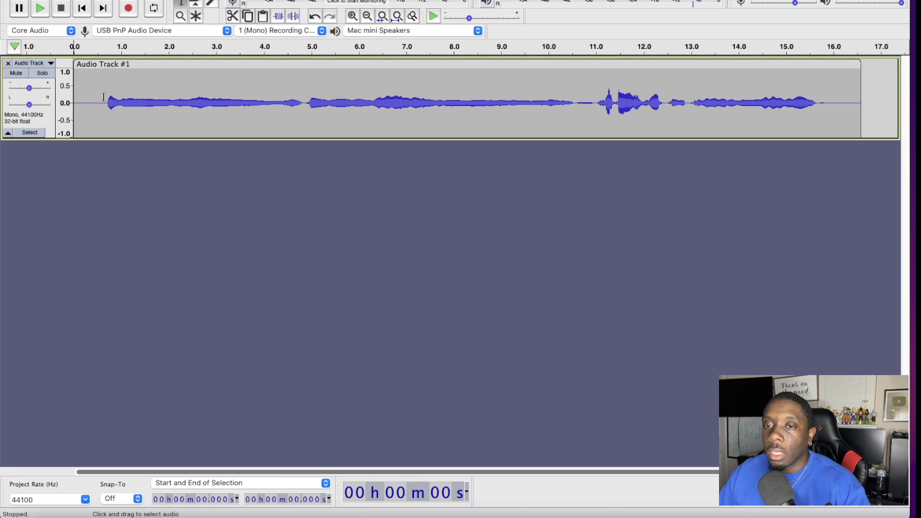
{"action": "left_click_drag", "start_coordinate": [99, 97], "coordinate": [853, 113]}
- Apply GSnap with the 'Share the Pain' factory preset to the selection, then close GSnap
{"action": "left_click", "coordinate": [307, 1]}
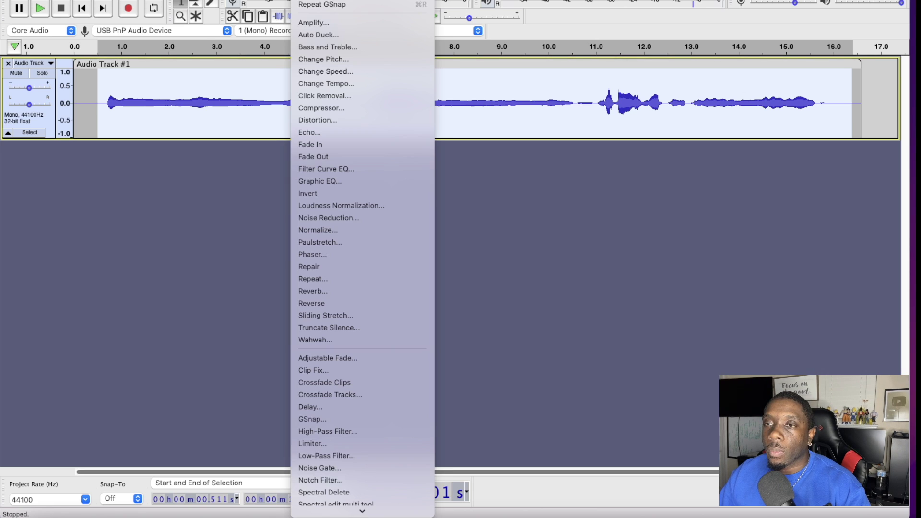
{"action": "left_click", "coordinate": [355, 419]}
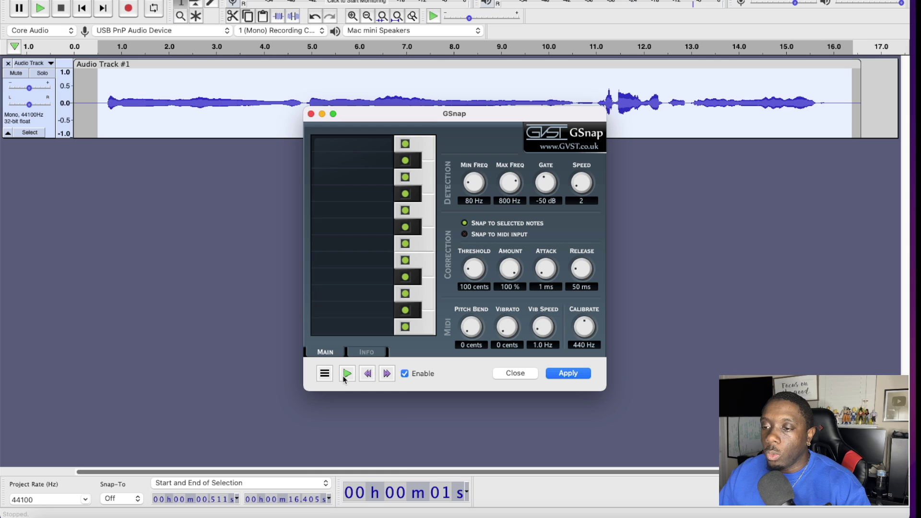
{"action": "left_click", "coordinate": [325, 374]}
{"action": "mouse_move", "coordinate": [374, 434]}
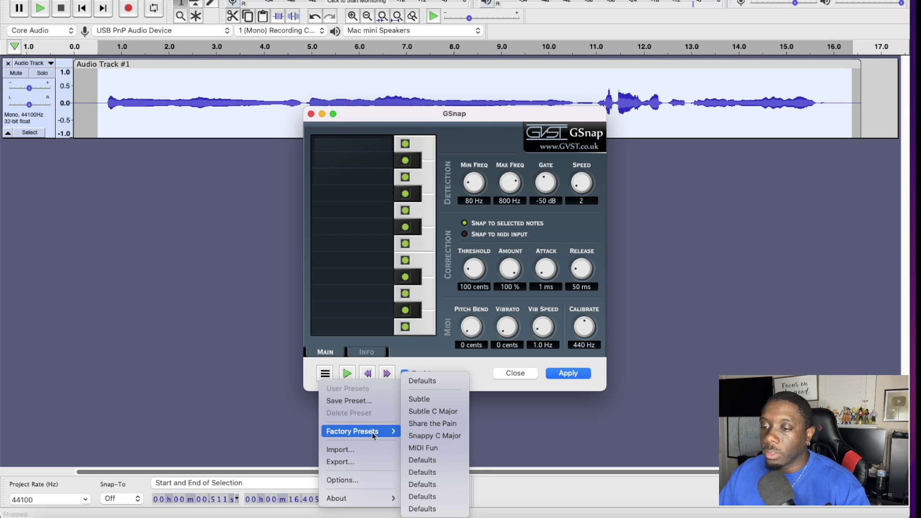
{"action": "left_click", "coordinate": [430, 425]}
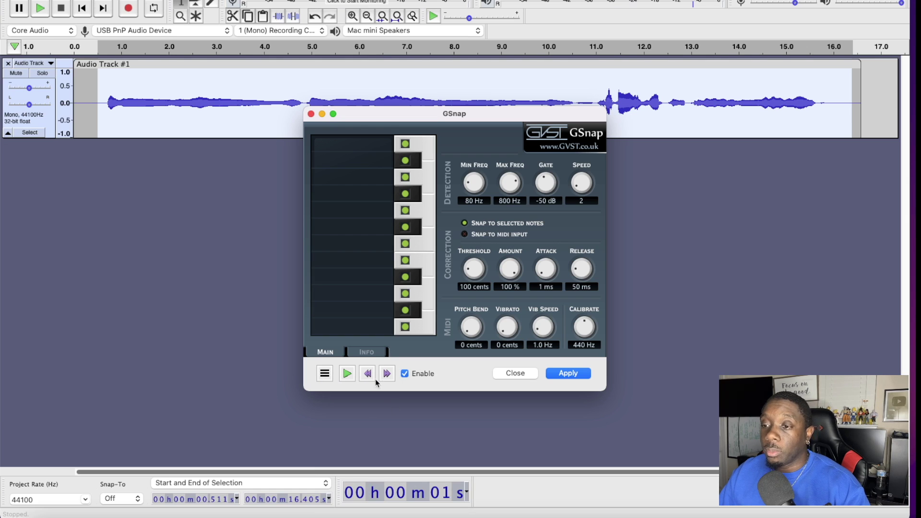
{"action": "left_click", "coordinate": [578, 374]}
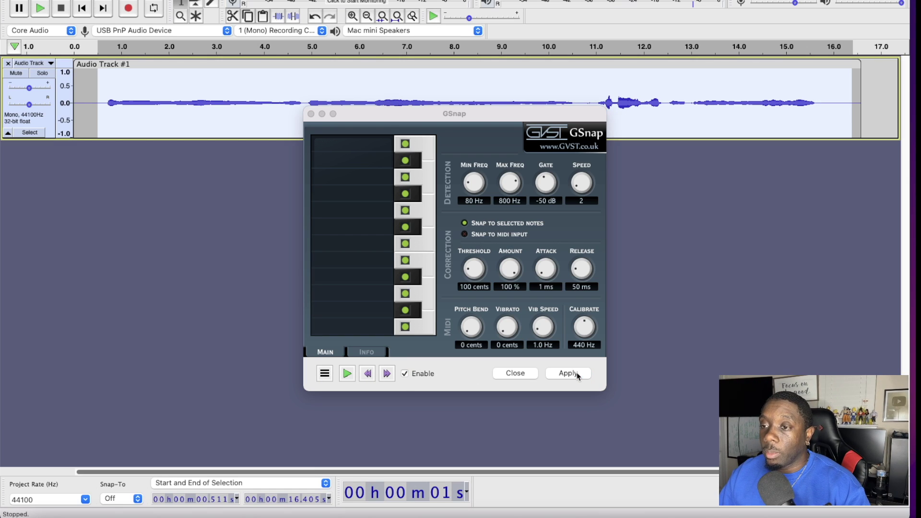
{"action": "left_click", "coordinate": [513, 373]}
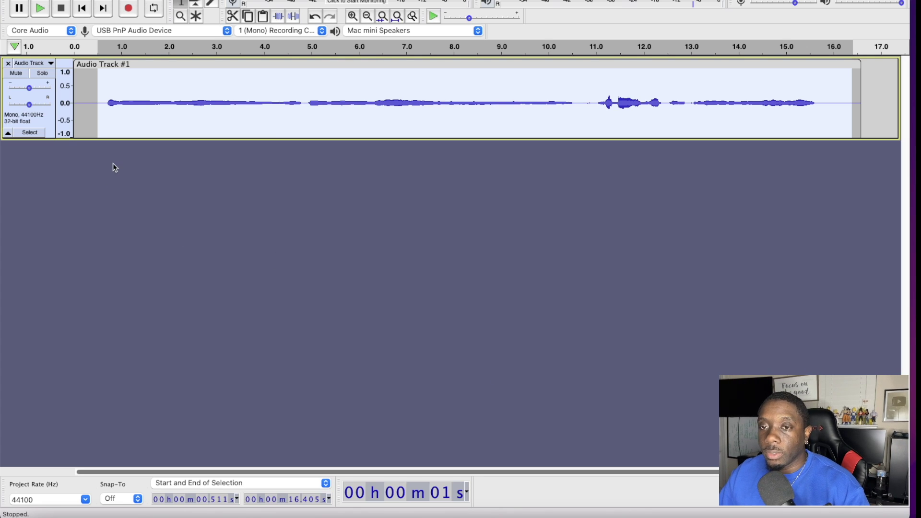
{"action": "key", "text": "space"}
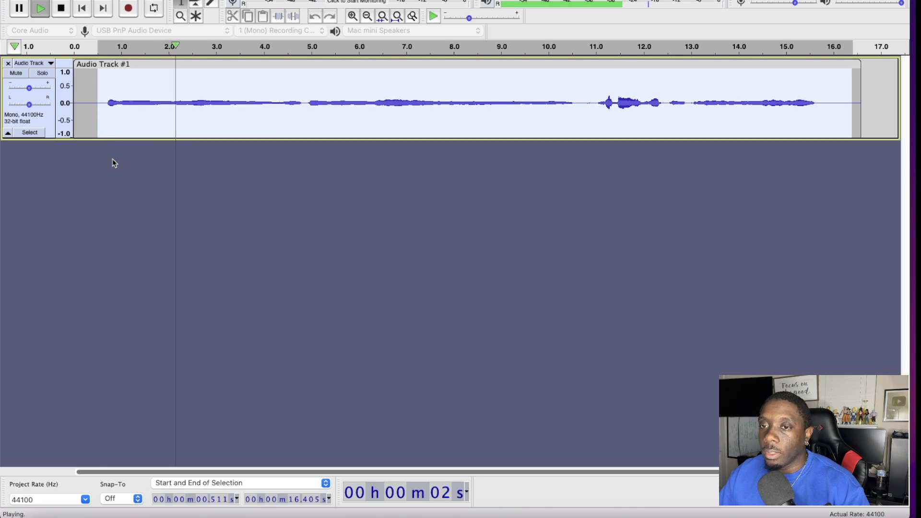